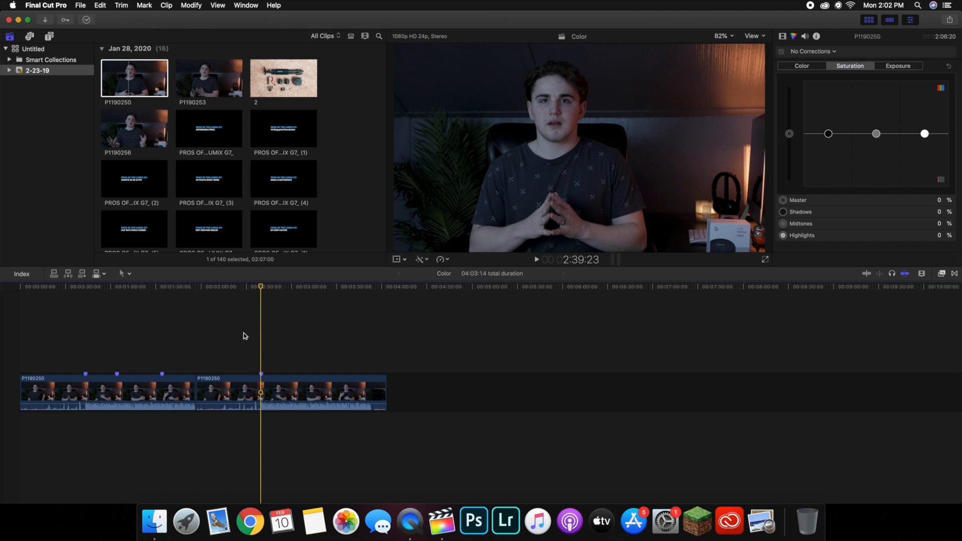
Park the playhead on the ungraded second clip's marker and switch to the Color & Effects workspace
{"action": "left_click", "coordinate": [87, 347]}
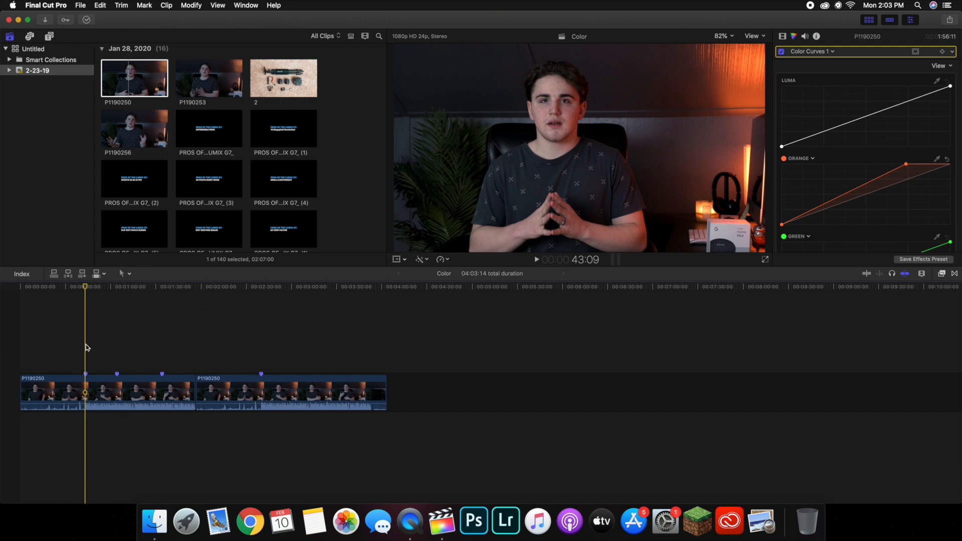
{"action": "left_click", "coordinate": [261, 335]}
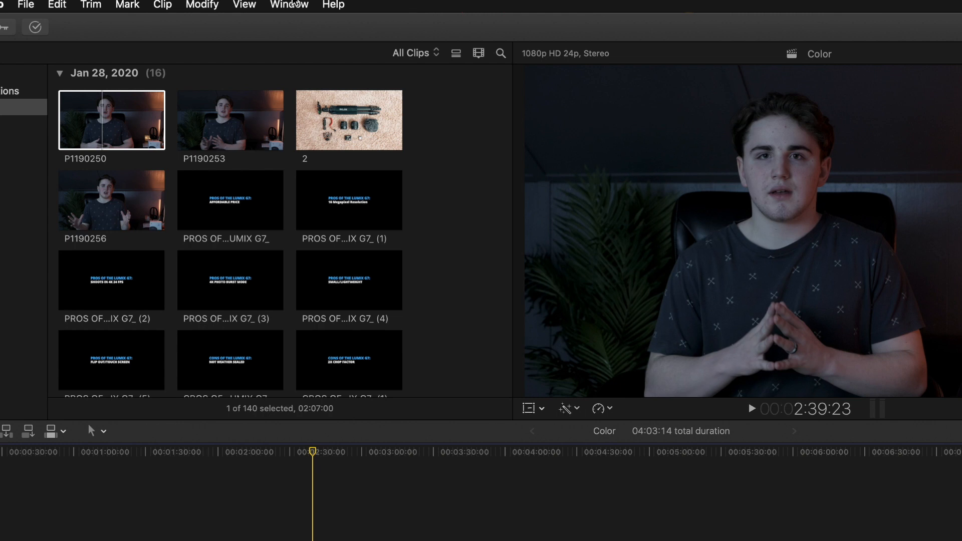
{"action": "left_click", "coordinate": [248, 5]}
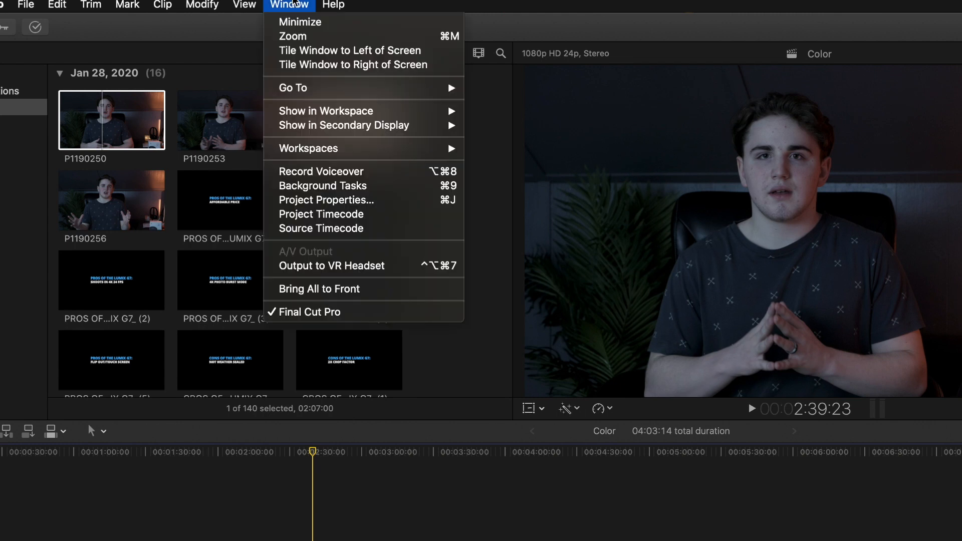
{"action": "mouse_move", "coordinate": [326, 147]}
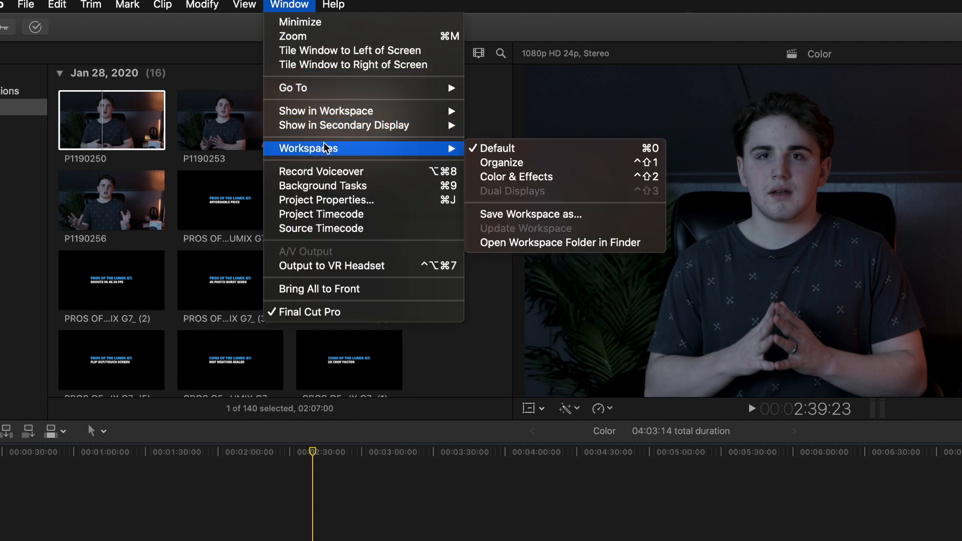
{"action": "left_click", "coordinate": [513, 176]}
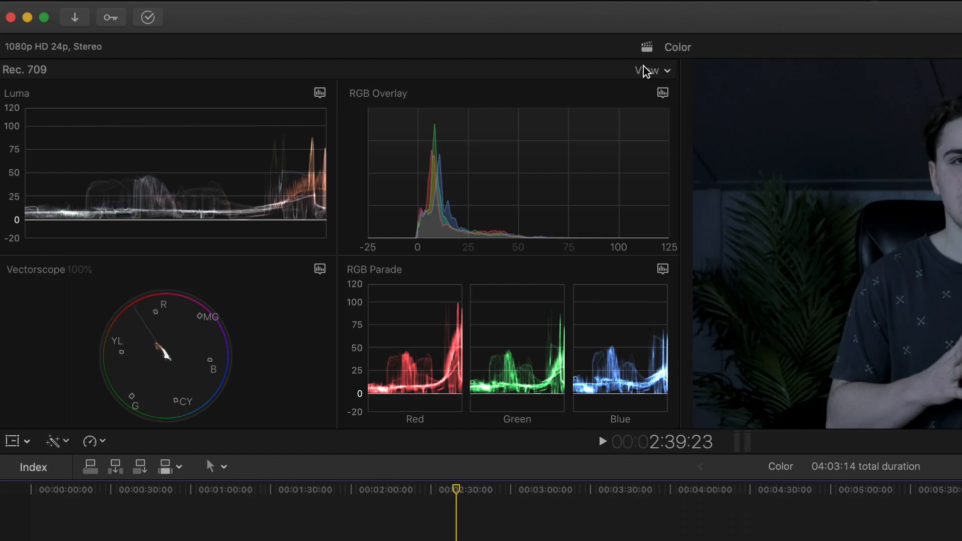
Arrange the video scopes as one wide scope above two smaller ones, and change the RGB Overlay histogram to an RGB Overlay waveform
{"action": "left_click", "coordinate": [373, 51]}
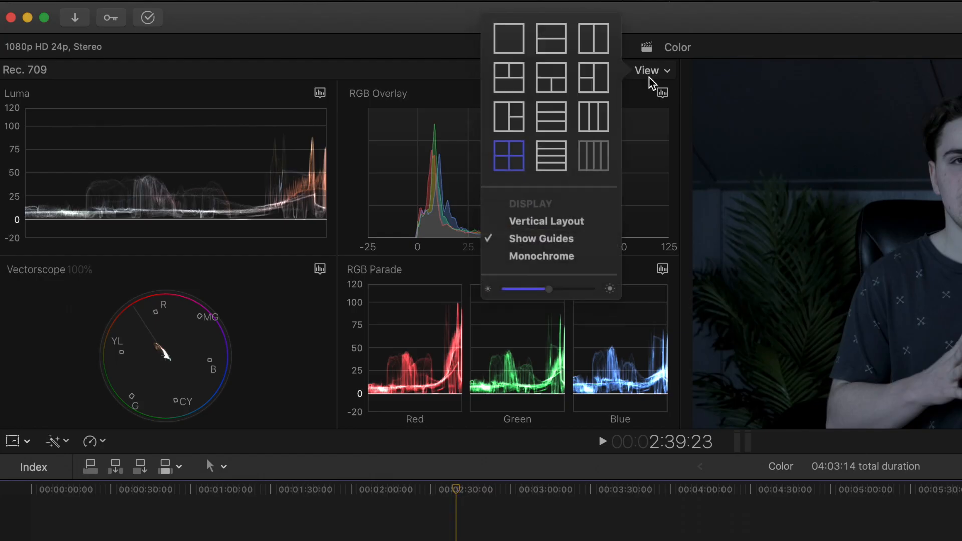
{"action": "left_click", "coordinate": [545, 83]}
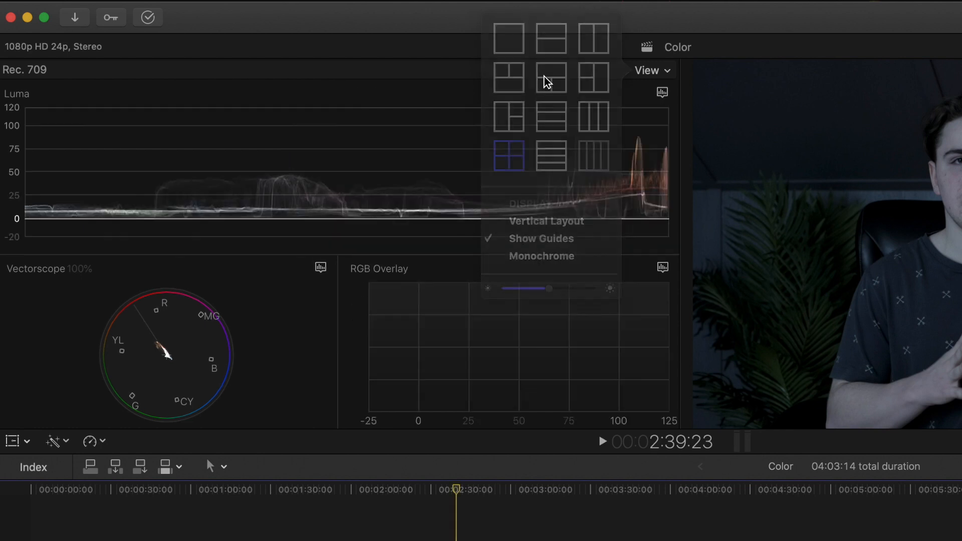
{"action": "left_click", "coordinate": [662, 267]}
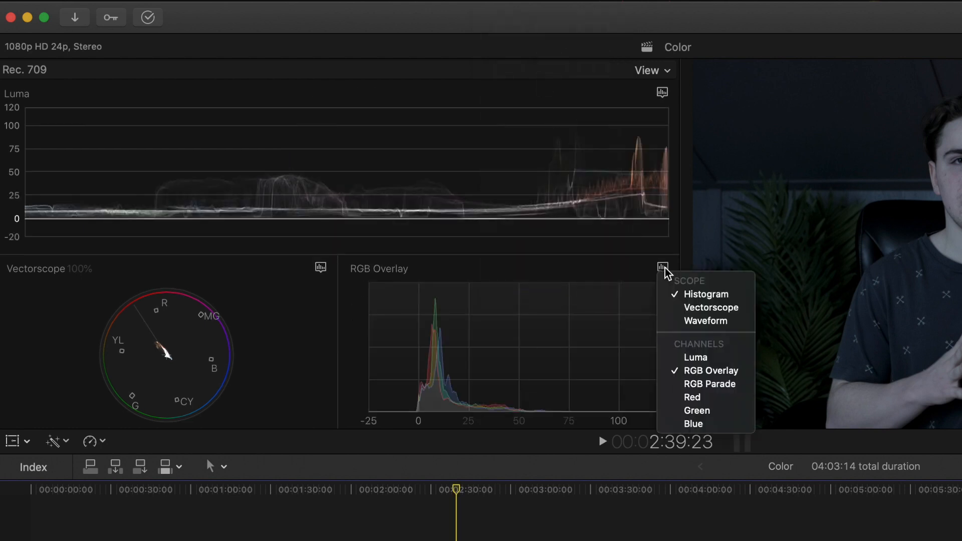
{"action": "left_click", "coordinate": [690, 324]}
{"action": "left_click", "coordinate": [663, 267]}
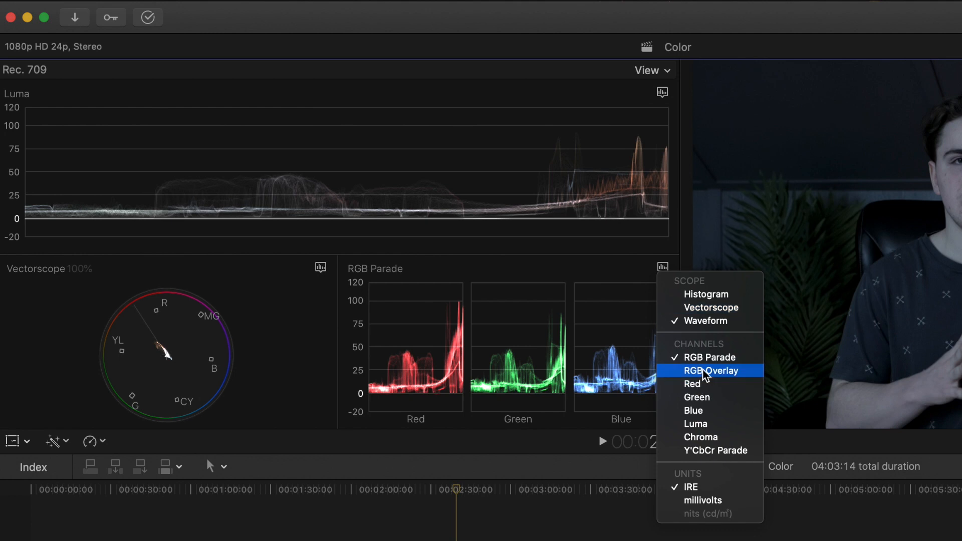
{"action": "left_click", "coordinate": [666, 372]}
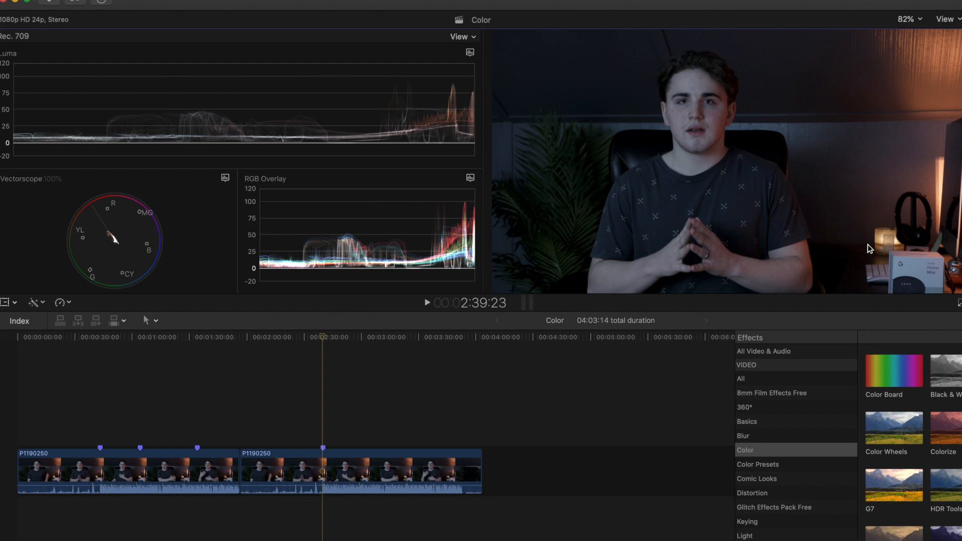
Compare the graded first clip with the ungraded second clip, and add a Color Wheels correction to the second clip
{"action": "left_click", "coordinate": [101, 406]}
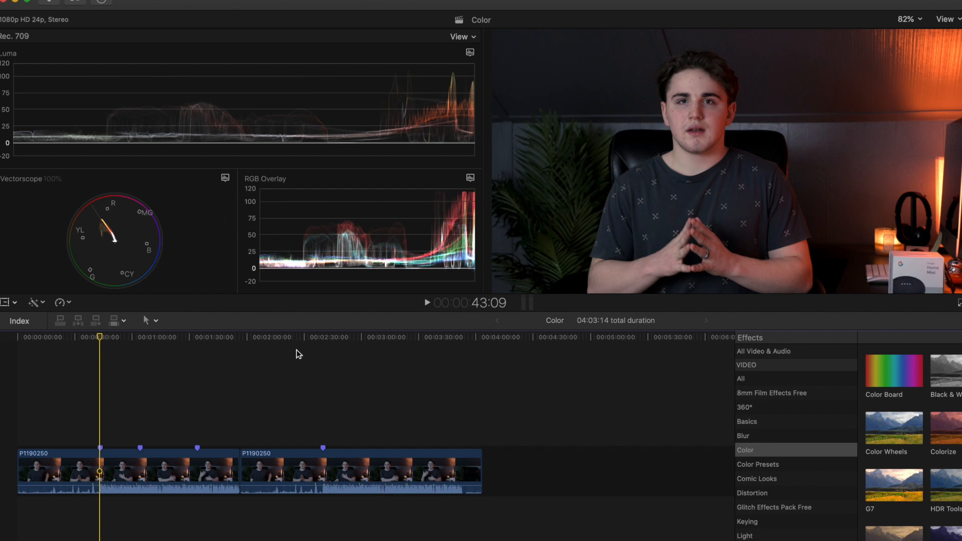
{"action": "left_click", "coordinate": [323, 401]}
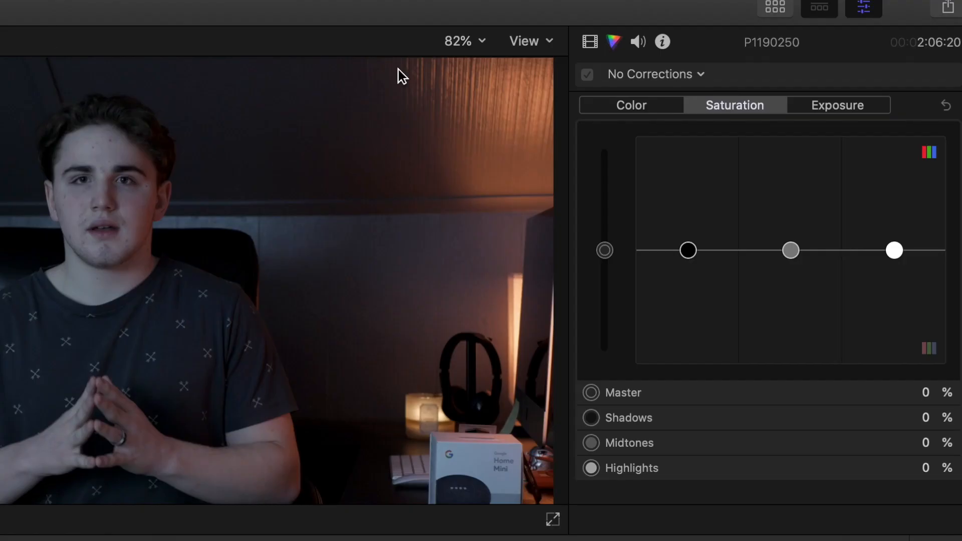
{"action": "left_click", "coordinate": [614, 44]}
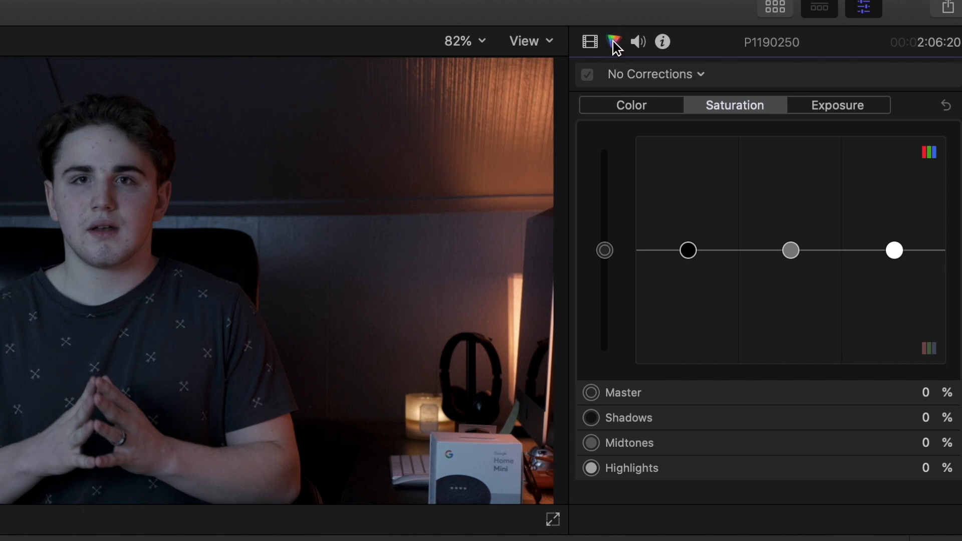
{"action": "left_click", "coordinate": [658, 77]}
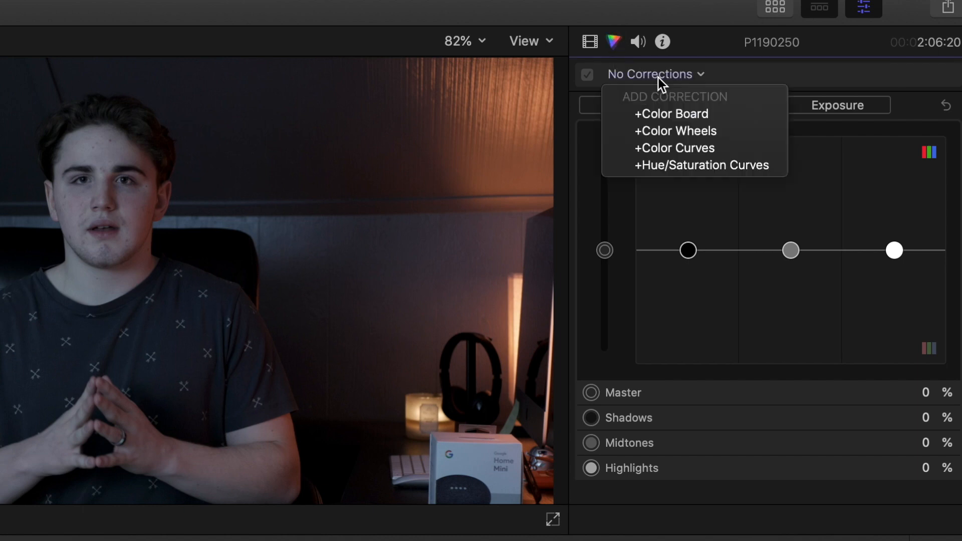
{"action": "left_click", "coordinate": [684, 131]}
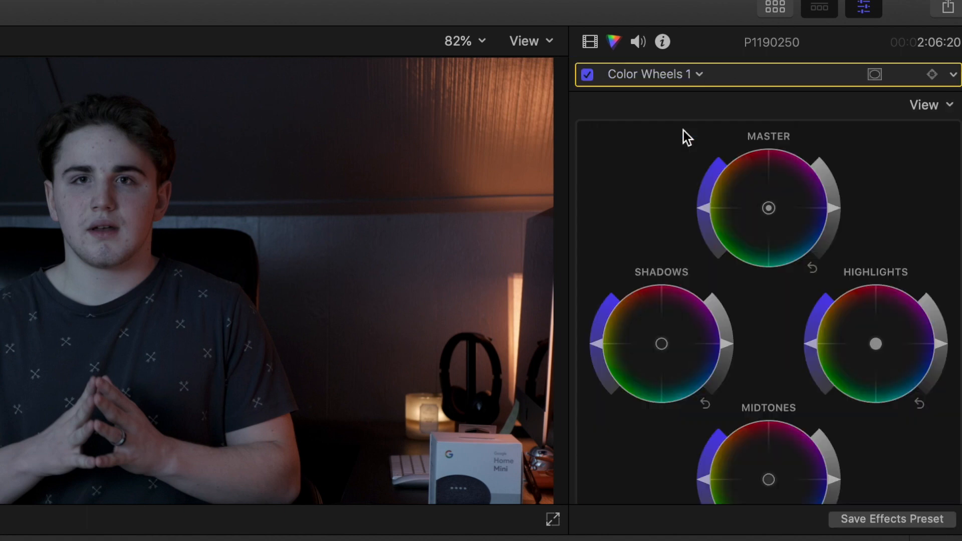
Try raising and lowering the Master wheel's brightness, resetting the wheel after each trial
{"action": "scroll", "coordinate": [823, 218], "scroll_direction": "down", "scroll_amount": 3}
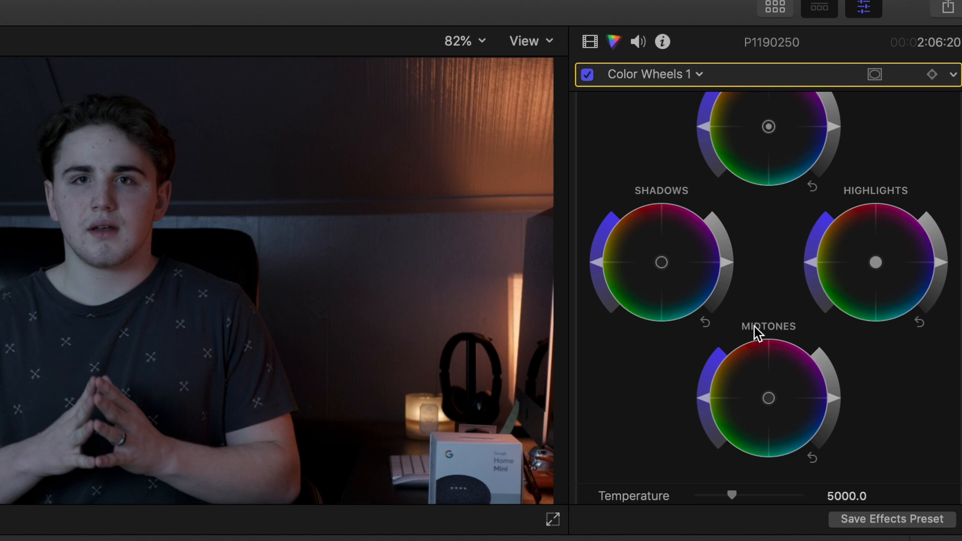
{"action": "scroll", "coordinate": [764, 332], "scroll_direction": "down", "scroll_amount": 3}
{"action": "scroll", "coordinate": [765, 331], "scroll_direction": "up", "scroll_amount": 5}
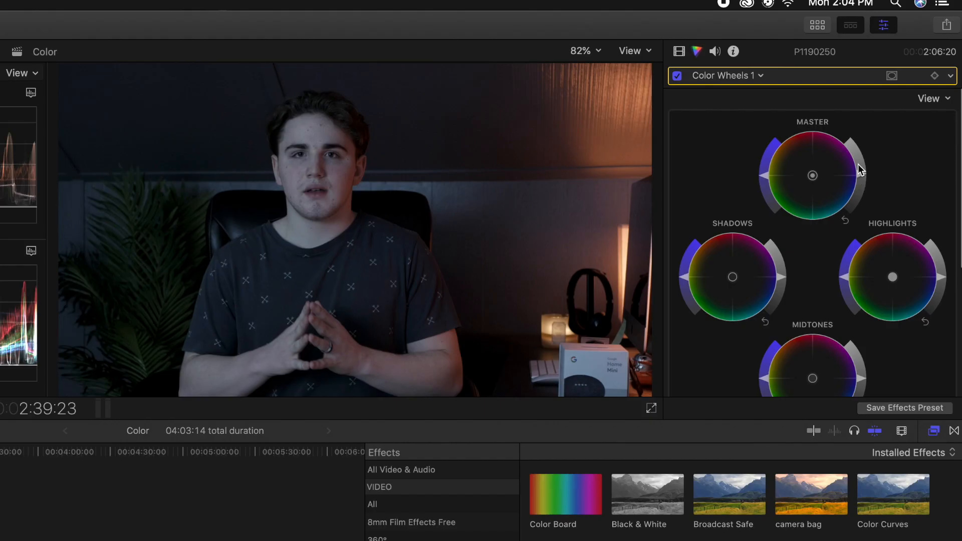
{"action": "left_click_drag", "start_coordinate": [858, 170], "coordinate": [849, 131]}
{"action": "left_click", "coordinate": [844, 221]}
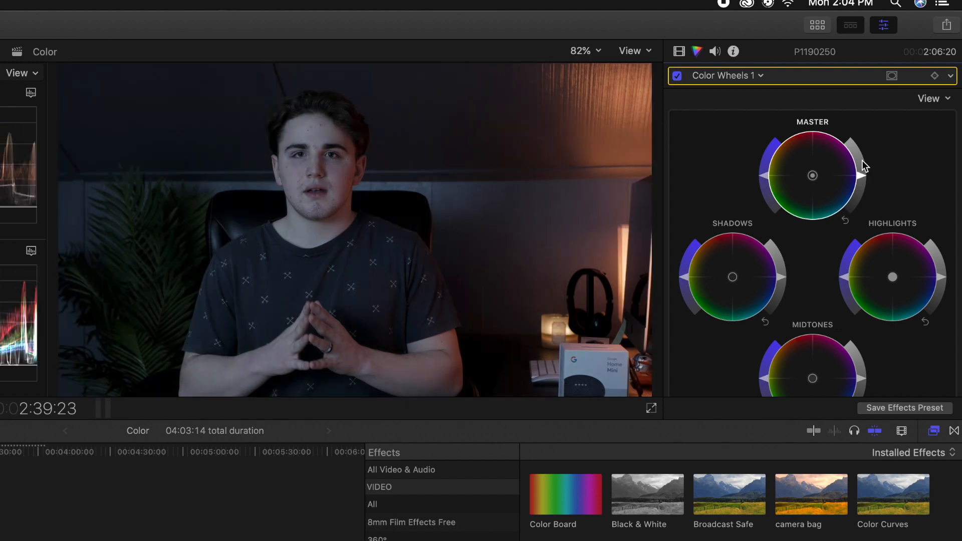
{"action": "left_click_drag", "start_coordinate": [859, 173], "coordinate": [854, 217]}
{"action": "left_click", "coordinate": [846, 223]}
Try warming the clip with a Temperature of about 9793, and reset the Temperature
{"action": "scroll", "coordinate": [847, 228], "scroll_direction": "down", "scroll_amount": 5}
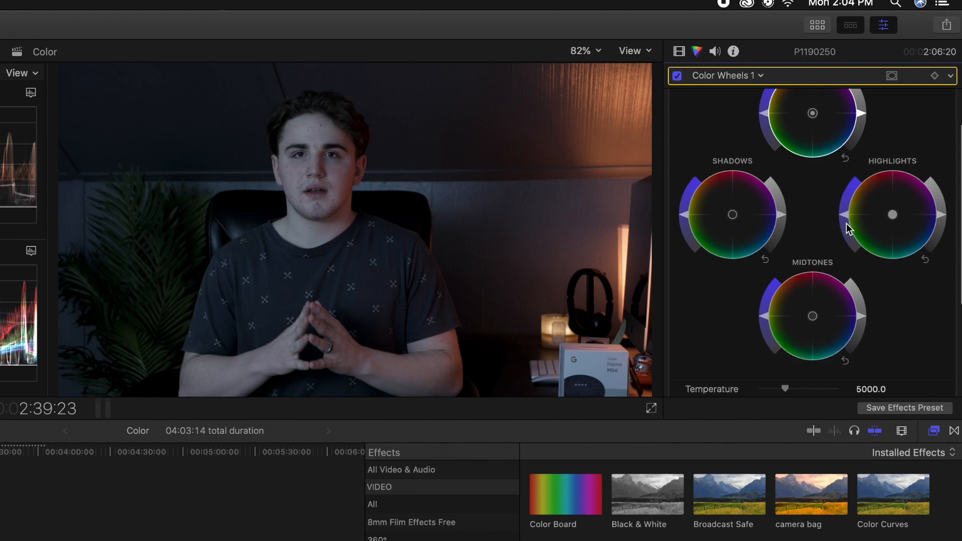
{"action": "left_click_drag", "start_coordinate": [787, 318], "coordinate": [837, 319]}
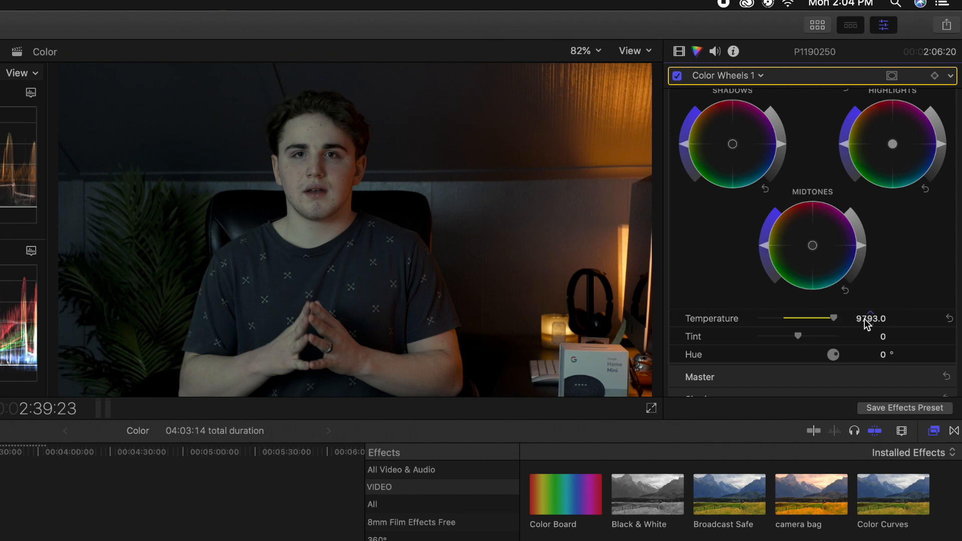
{"action": "left_click", "coordinate": [950, 320]}
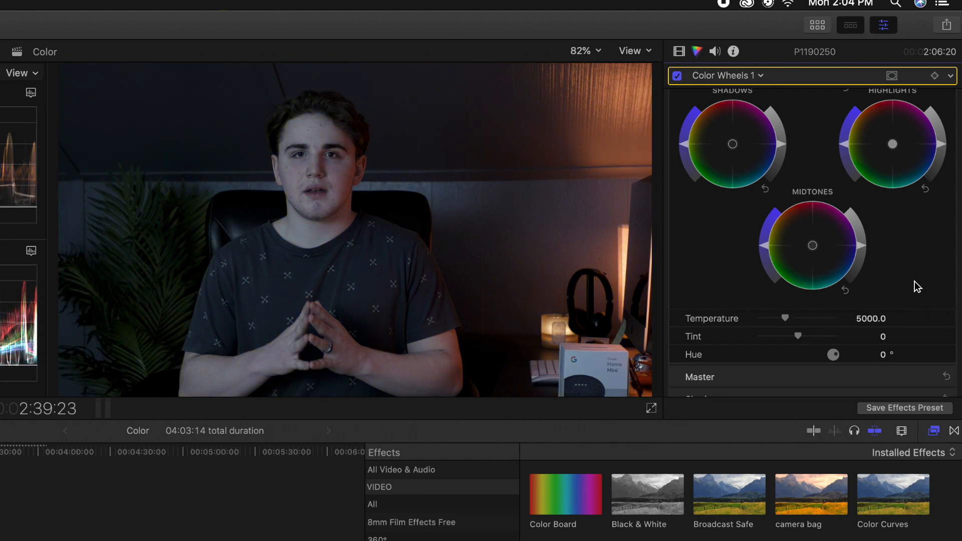
Try adjusting the brightness of the Highlights, Shadows and Midtones wheels one by one, resetting each wheel after its trial
{"action": "scroll", "coordinate": [918, 286], "scroll_direction": "up", "scroll_amount": 2}
{"action": "left_click_drag", "start_coordinate": [940, 188], "coordinate": [931, 161]}
{"action": "left_click", "coordinate": [923, 235]}
{"action": "left_click_drag", "start_coordinate": [783, 193], "coordinate": [779, 210]}
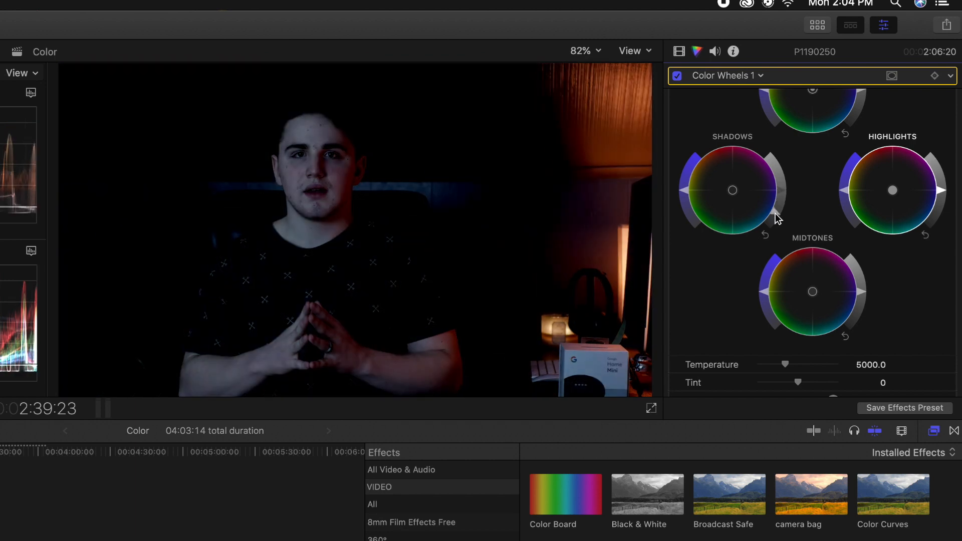
{"action": "left_click", "coordinate": [767, 236]}
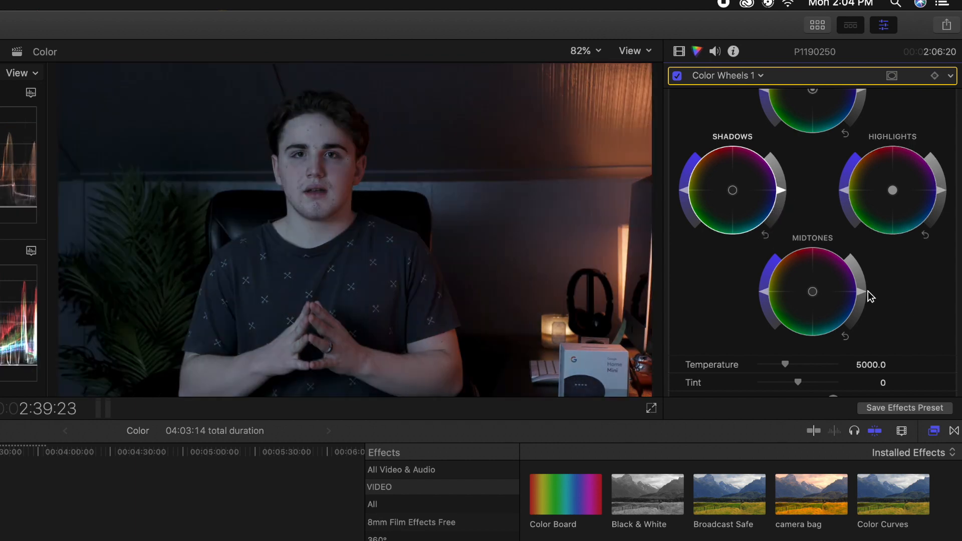
{"action": "left_click_drag", "start_coordinate": [861, 300], "coordinate": [862, 308]}
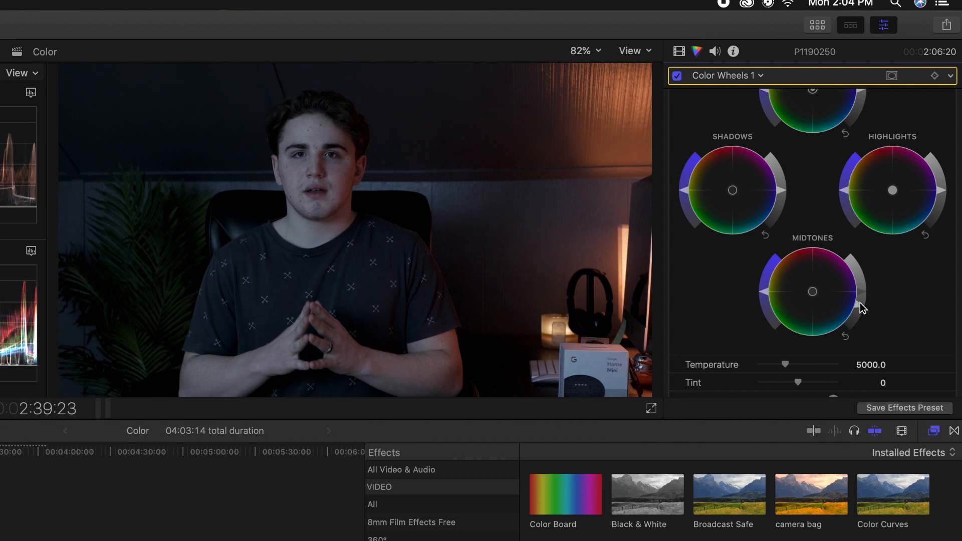
{"action": "left_click", "coordinate": [847, 336]}
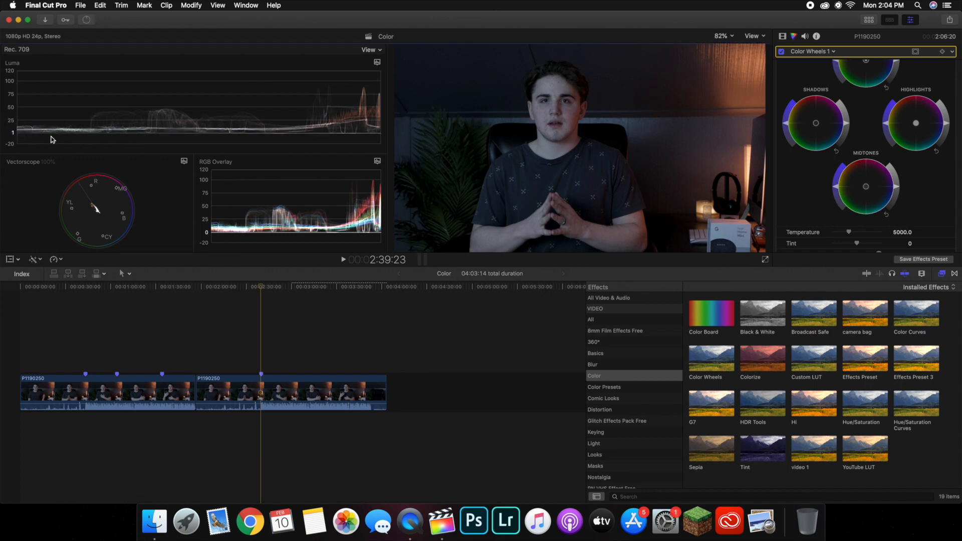
Try lowering the second clip's Shadows brightness until the luma waveform drops below 0, and reset the Shadows wheel
{"action": "key", "text": "c"}
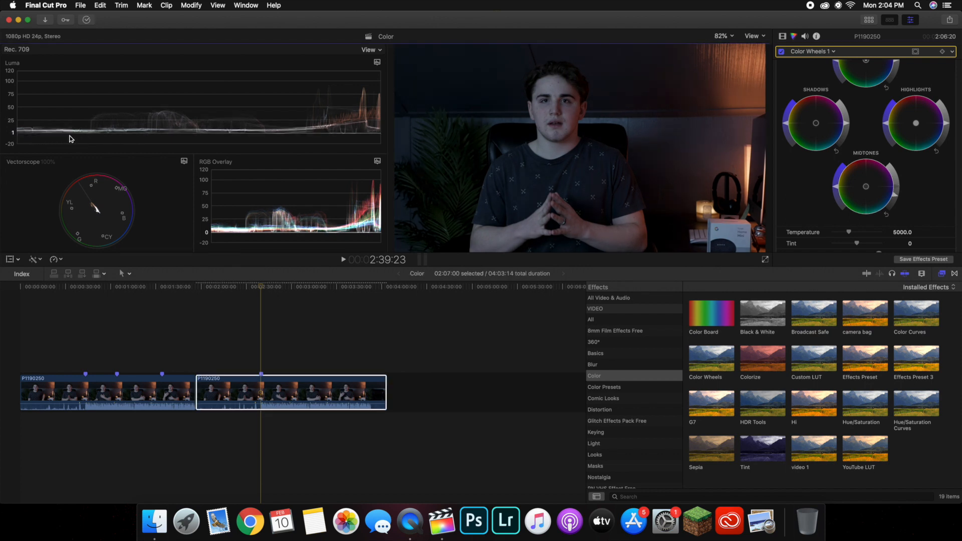
{"action": "left_click", "coordinate": [261, 339]}
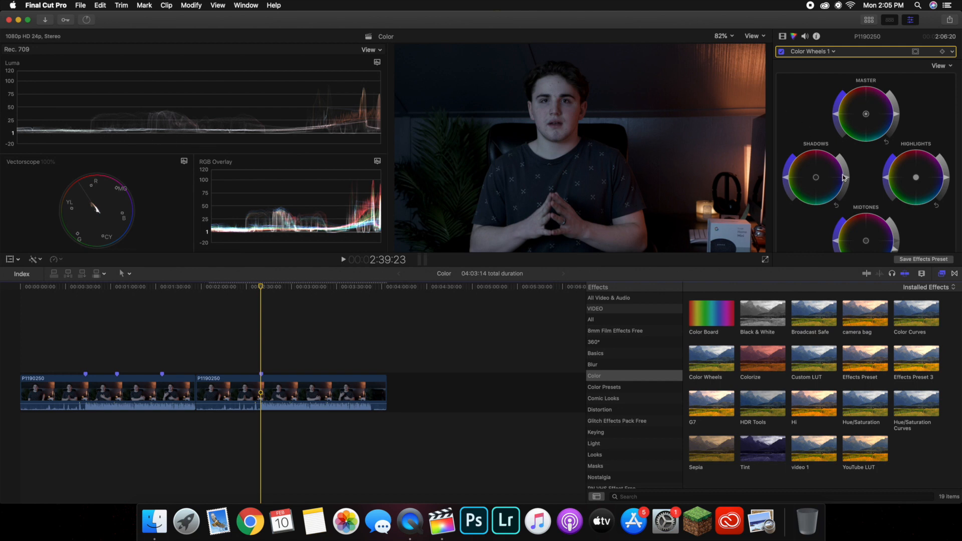
{"action": "left_click_drag", "start_coordinate": [846, 178], "coordinate": [849, 203]}
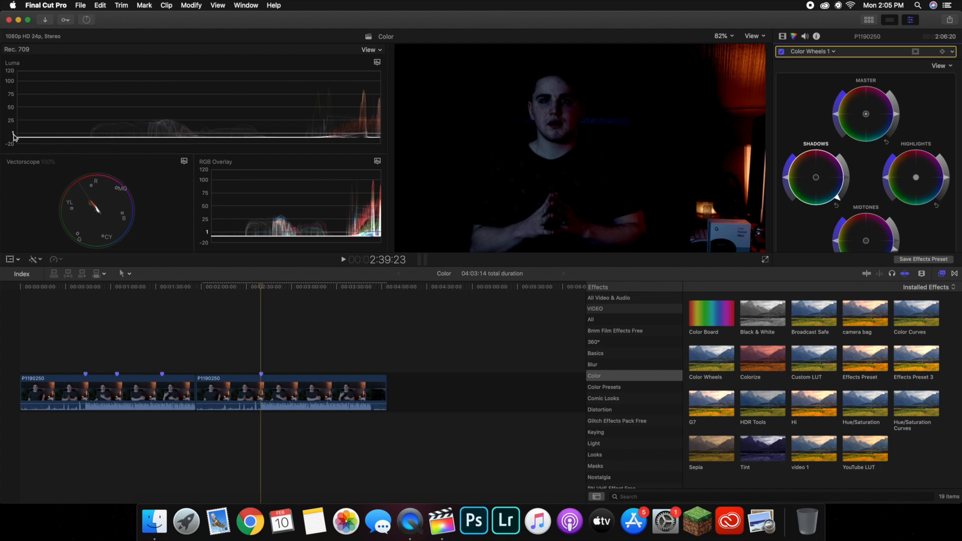
{"action": "left_click", "coordinate": [836, 206]}
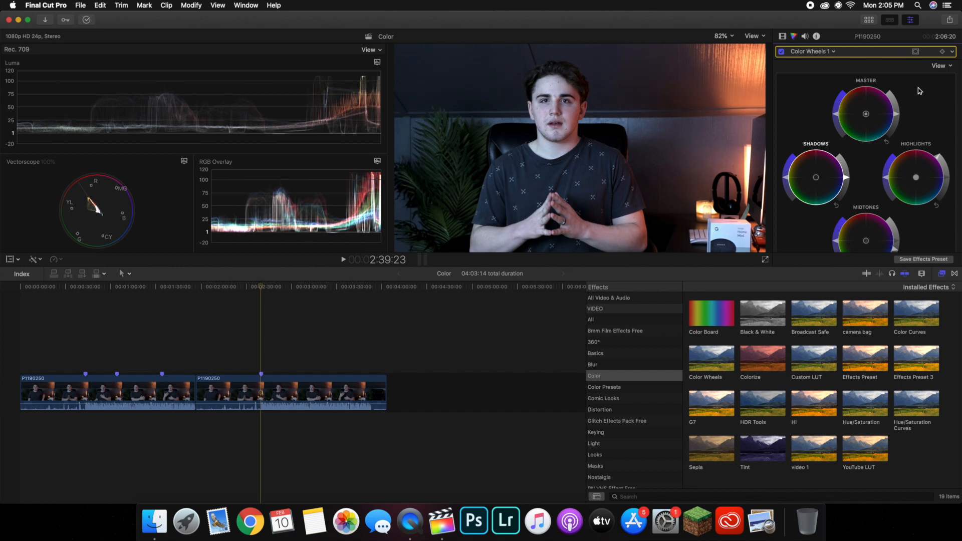
Try raising the Master brightness strongly, and reset the Master and Highlights wheels
{"action": "left_click_drag", "start_coordinate": [897, 118], "coordinate": [895, 90]}
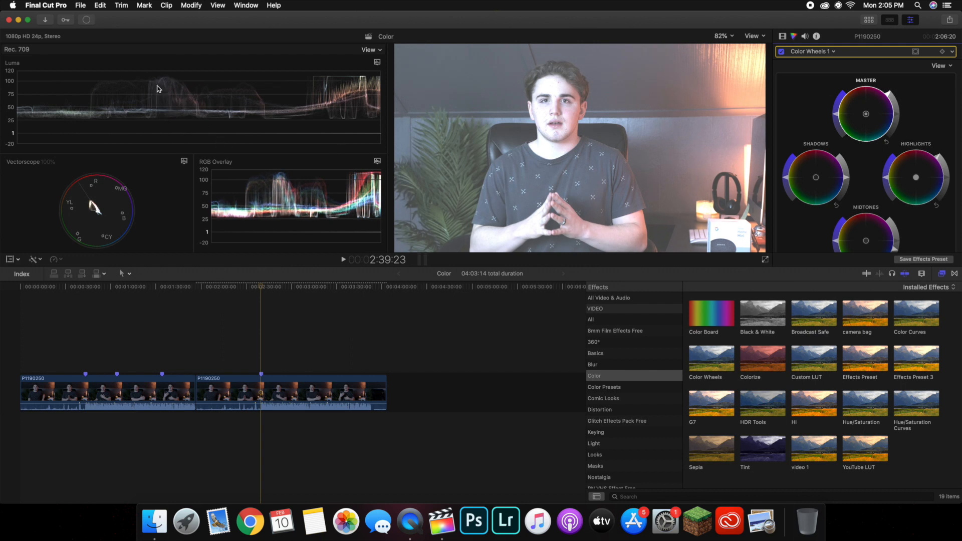
{"action": "left_click", "coordinate": [887, 143]}
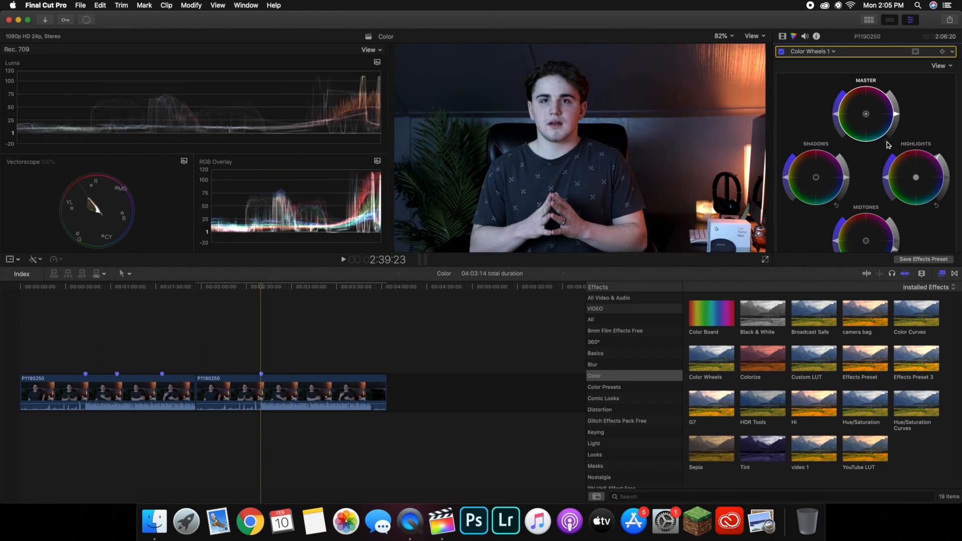
{"action": "left_click", "coordinate": [936, 206]}
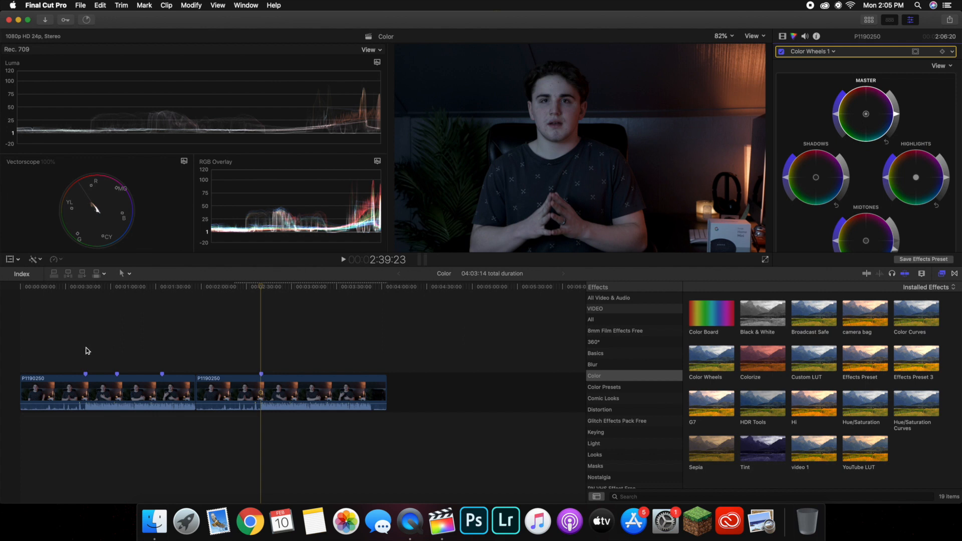
Check the graded first clip's scopes as a reference, and raise the second clip's Highlights brightness to match
{"action": "left_click", "coordinate": [86, 350]}
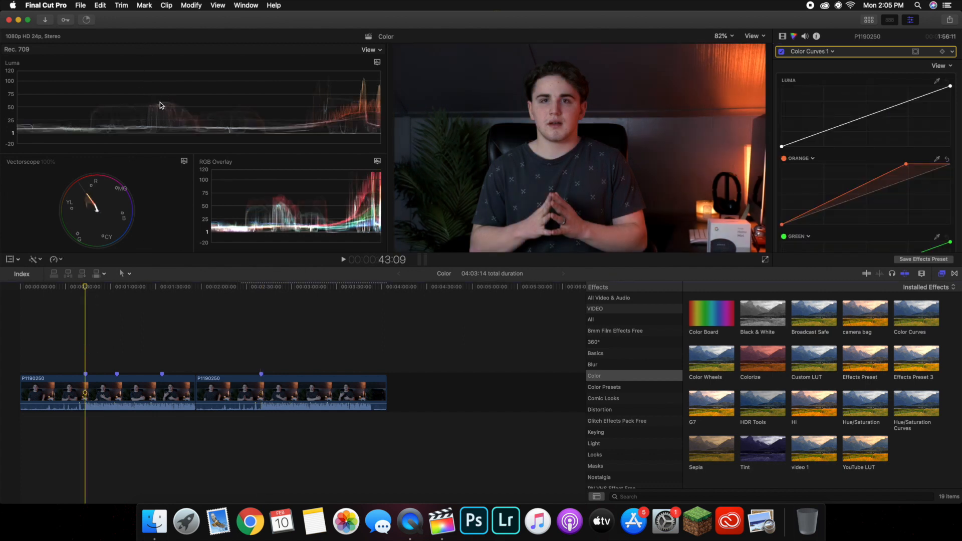
{"action": "left_click", "coordinate": [258, 330]}
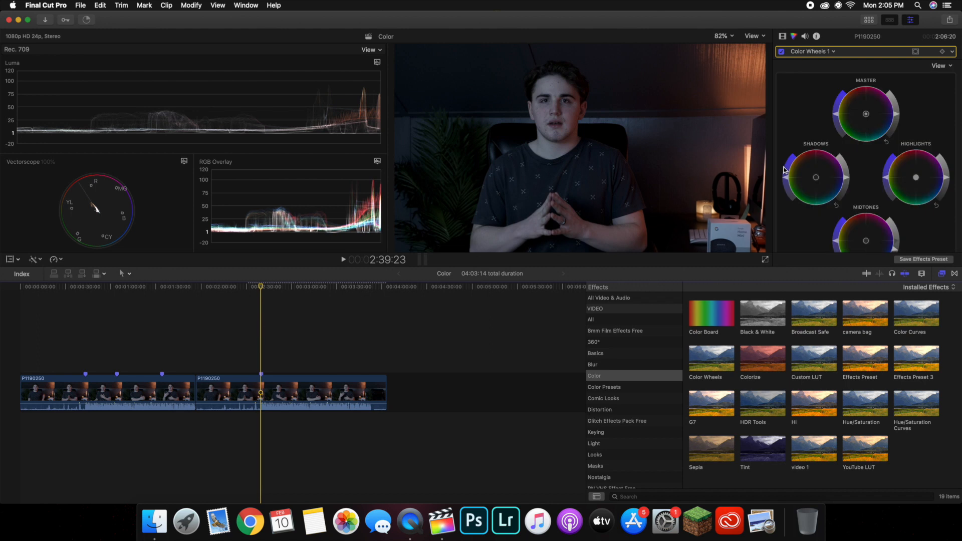
{"action": "left_click_drag", "start_coordinate": [949, 182], "coordinate": [942, 156]}
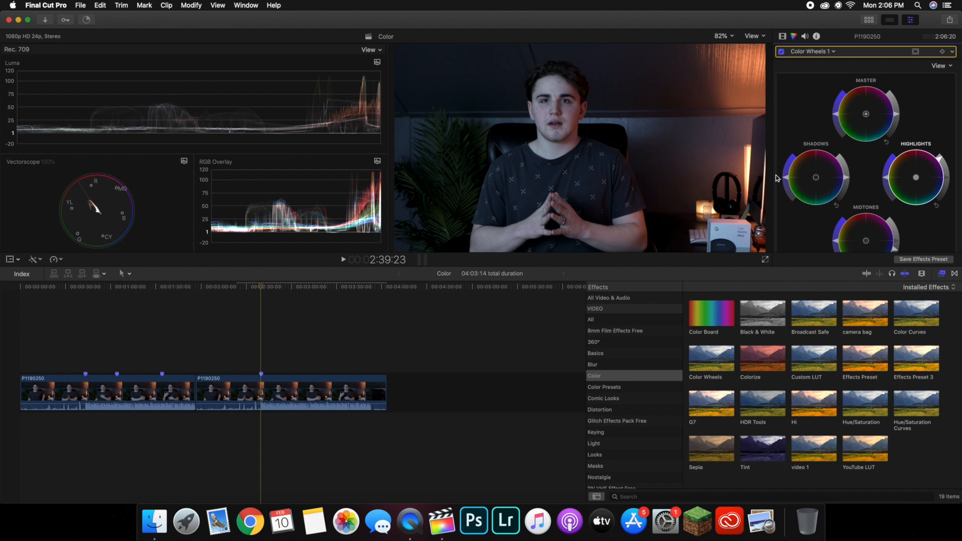
Lower the second clip's Highlights brightness slightly and fine-tune its Midtones brightness
{"action": "scroll", "coordinate": [784, 176], "scroll_direction": "down", "scroll_amount": 1}
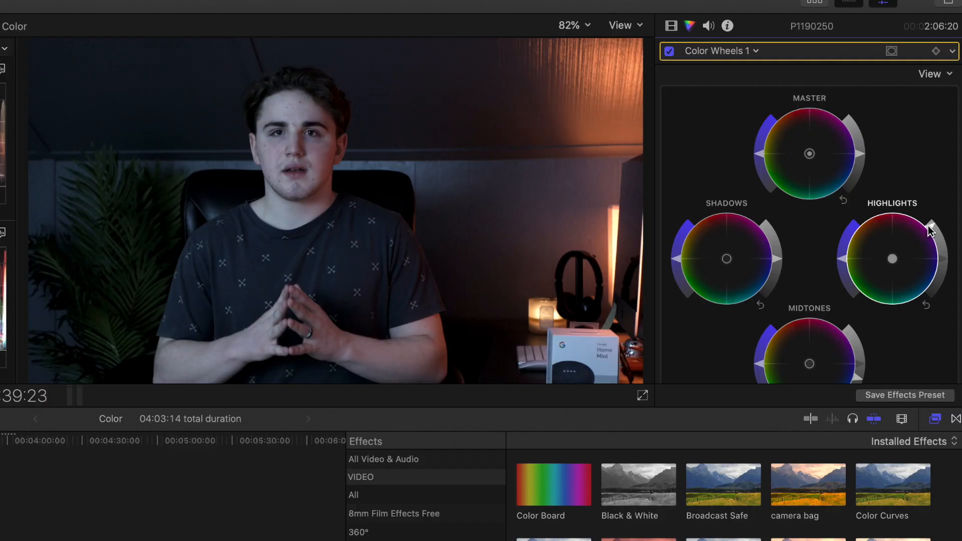
{"action": "left_click_drag", "start_coordinate": [929, 227], "coordinate": [934, 234]}
{"action": "scroll", "coordinate": [932, 236], "scroll_direction": "down", "scroll_amount": 3}
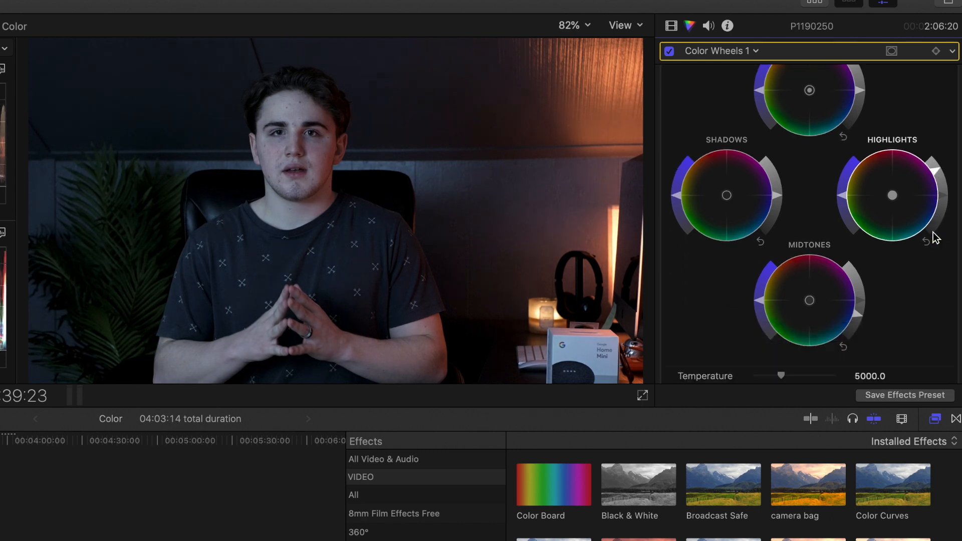
{"action": "left_click", "coordinate": [859, 312]}
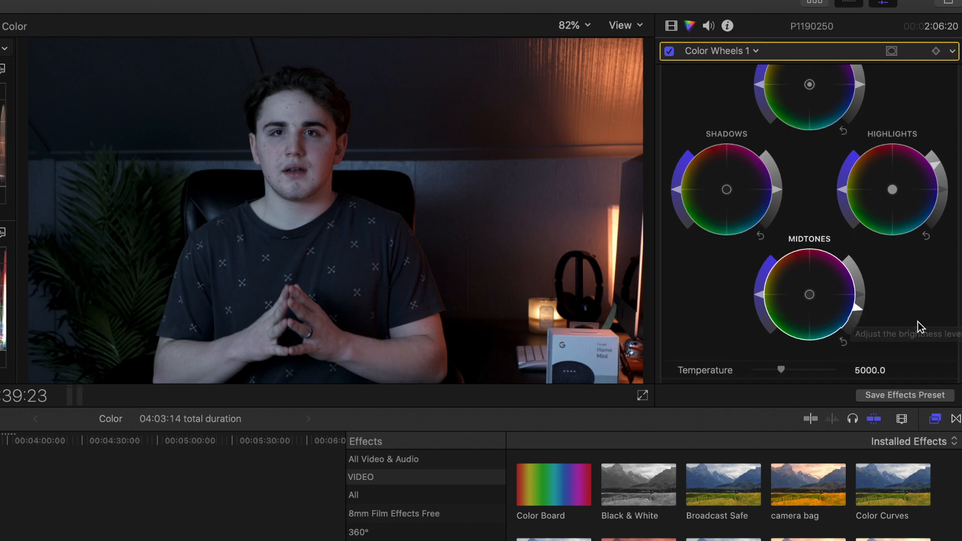
Set the second clip's color wheels temperature to 5617, using the graded first clip's corrections as a reference
{"action": "scroll", "coordinate": [919, 322], "scroll_direction": "down", "scroll_amount": 3}
{"action": "mouse_move", "coordinate": [785, 331]}
{"action": "left_mouse_down"}
{"action": "mouse_move", "coordinate": [795, 330]}
{"action": "mouse_move", "coordinate": [787, 332]}
{"action": "left_mouse_up"}
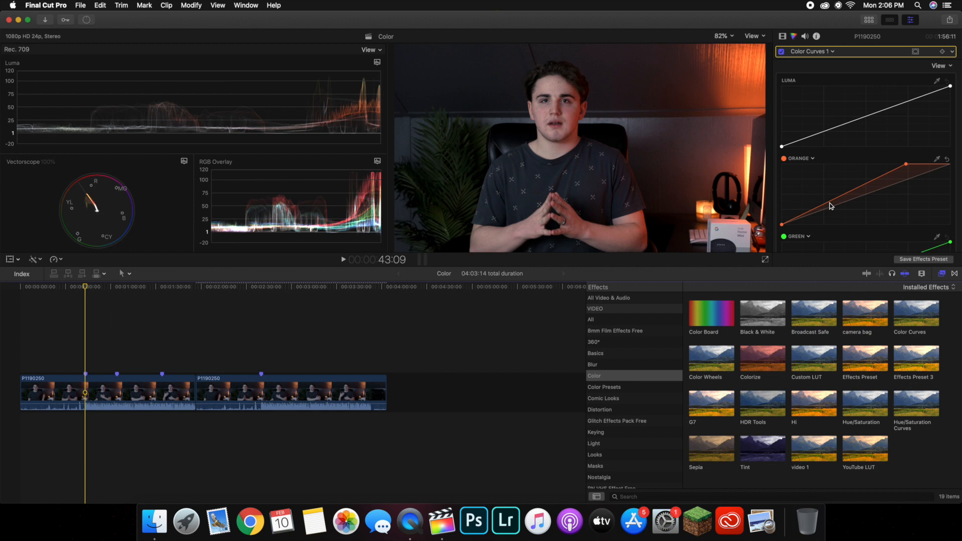
{"action": "scroll", "coordinate": [830, 206], "scroll_direction": "down", "scroll_amount": 5}
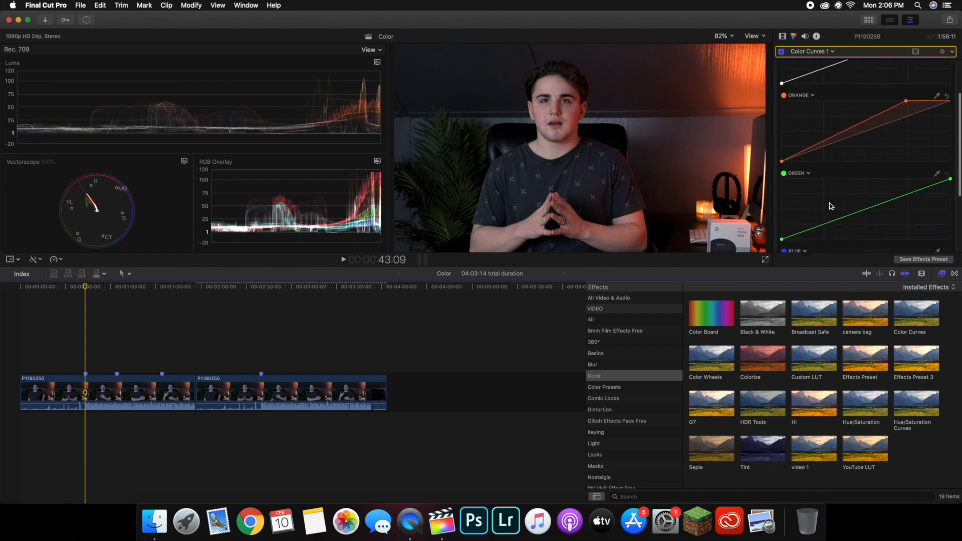
{"action": "left_click", "coordinate": [811, 51]}
{"action": "left_click", "coordinate": [820, 70]}
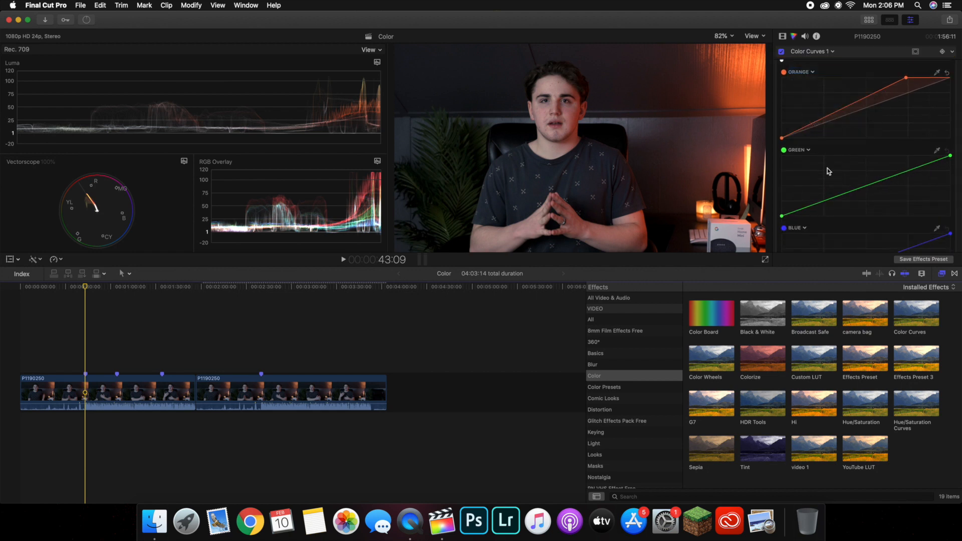
{"action": "scroll", "coordinate": [843, 220], "scroll_direction": "down", "scroll_amount": 3}
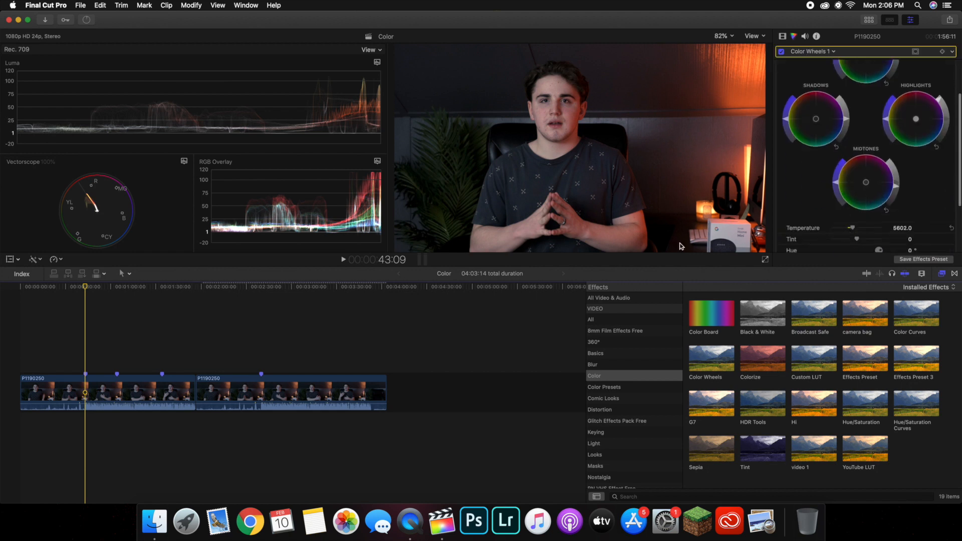
{"action": "left_click", "coordinate": [261, 356]}
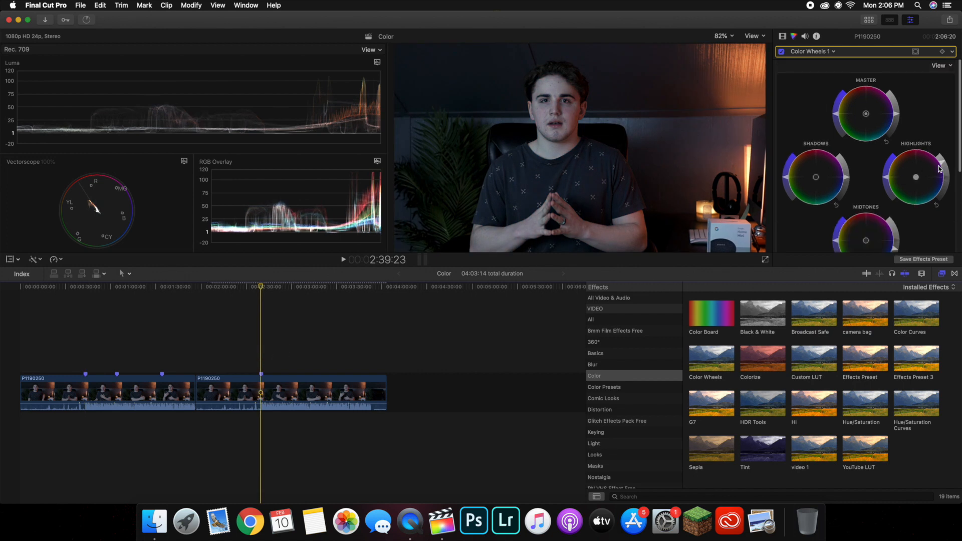
{"action": "scroll", "coordinate": [938, 170], "scroll_direction": "down", "scroll_amount": 2}
{"action": "scroll", "coordinate": [899, 216], "scroll_direction": "down", "scroll_amount": 1}
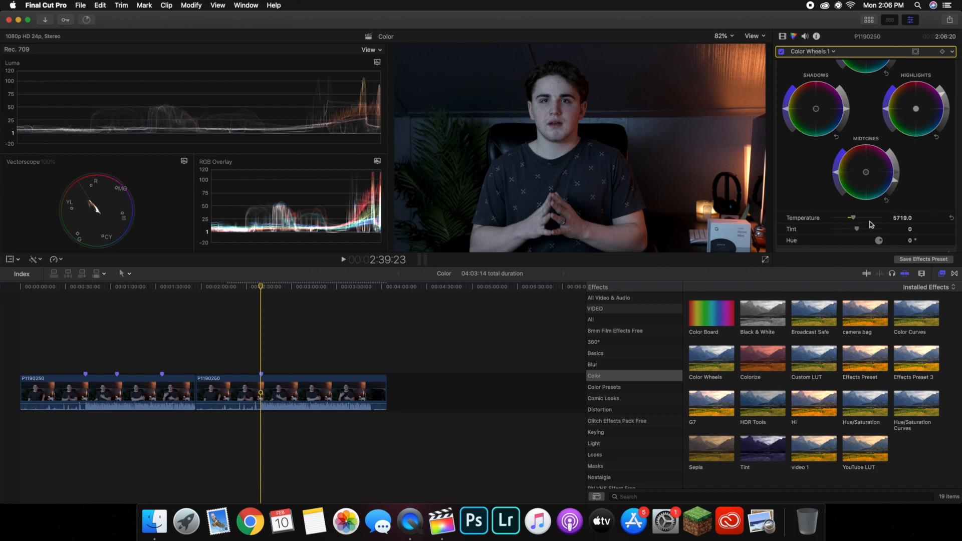
{"action": "left_click_drag", "start_coordinate": [853, 218], "coordinate": [855, 221]}
Add a Color Curves correction to the second clip and change the red curve's color to orange
{"action": "left_click", "coordinate": [806, 52]}
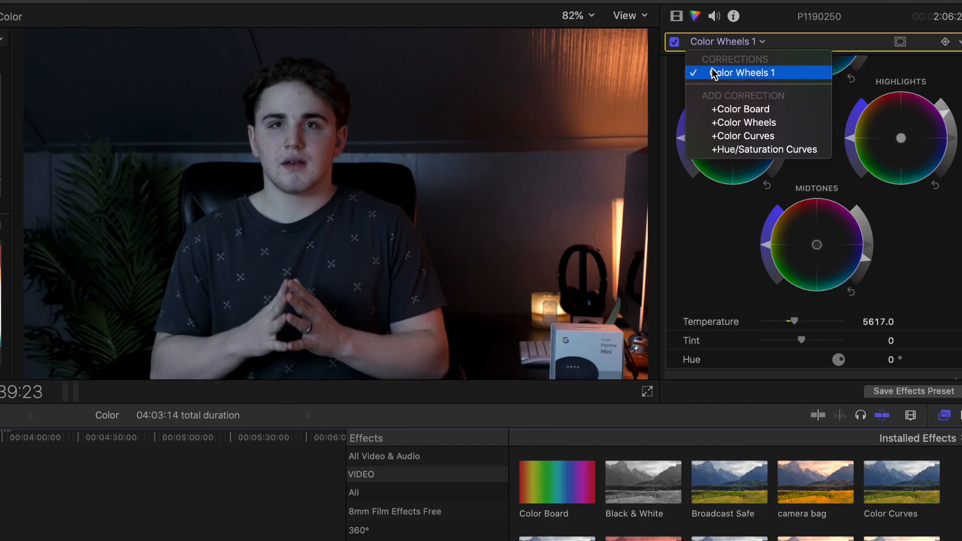
{"action": "left_click", "coordinate": [732, 133]}
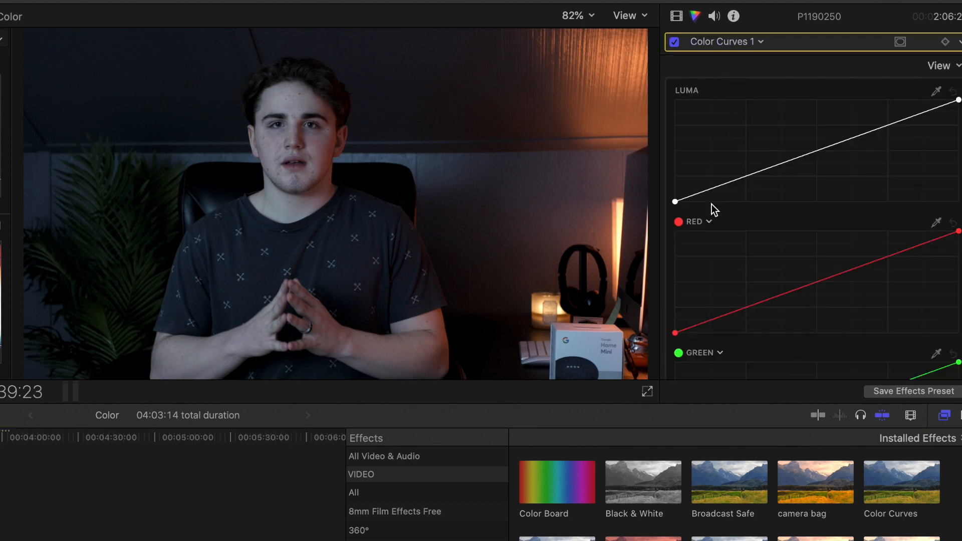
{"action": "mouse_move", "coordinate": [698, 216]}
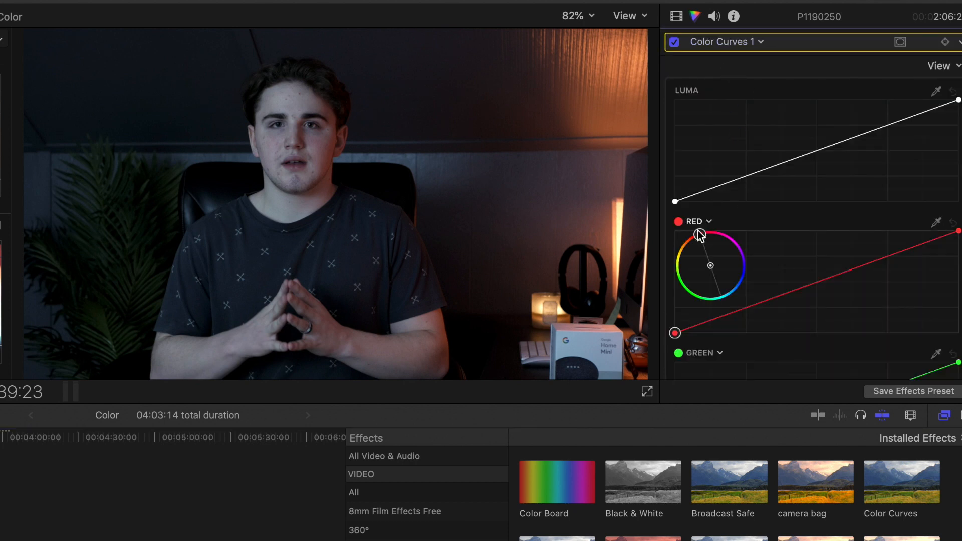
{"action": "left_click_drag", "start_coordinate": [700, 236], "coordinate": [690, 239]}
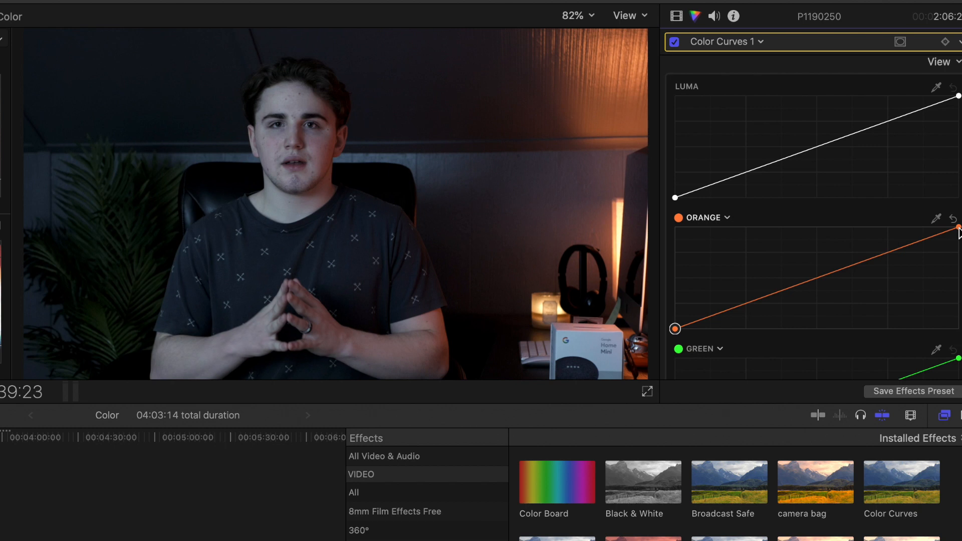
Strengthen the oranges by moving the orange curve's white point inward along the upper edge to about 80% of its width
{"action": "left_click_drag", "start_coordinate": [959, 228], "coordinate": [889, 219]}
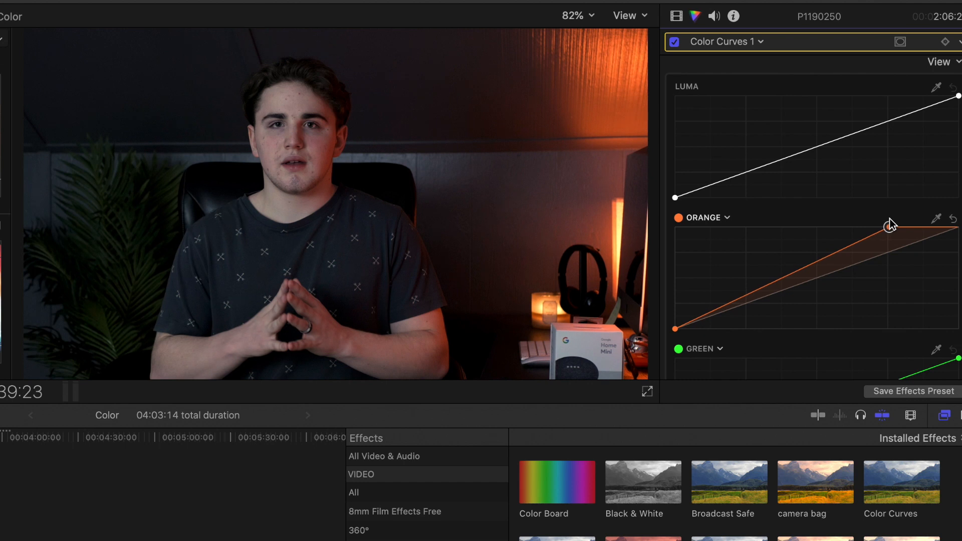
{"action": "mouse_move", "coordinate": [890, 220]}
{"action": "left_mouse_down"}
{"action": "mouse_move", "coordinate": [843, 224]}
{"action": "mouse_move", "coordinate": [890, 225]}
{"action": "left_mouse_up"}
{"action": "left_click_drag", "start_coordinate": [890, 227], "coordinate": [902, 228]}
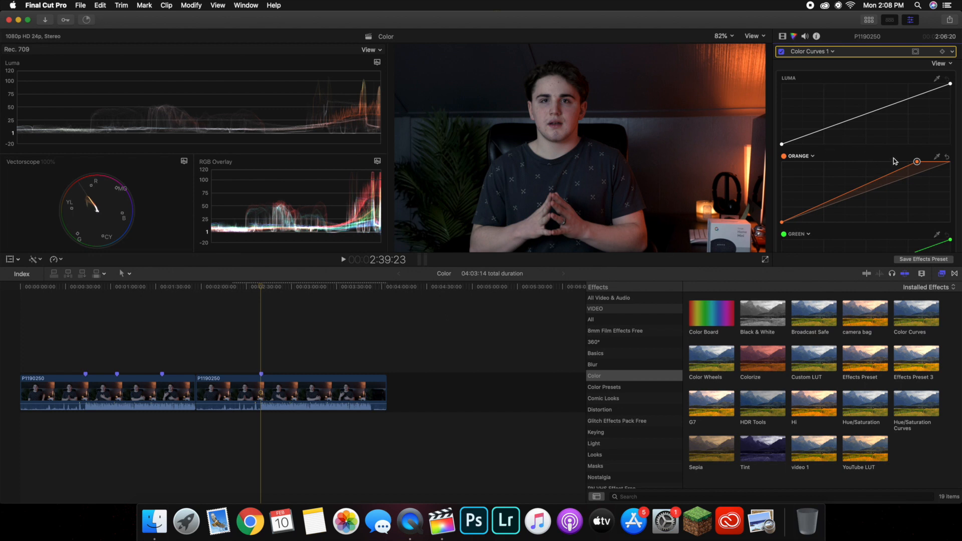
Reopen the second clip's Color Wheels correction and review its wheels and temperature
{"action": "left_click", "coordinate": [808, 52]}
{"action": "left_click", "coordinate": [817, 73]}
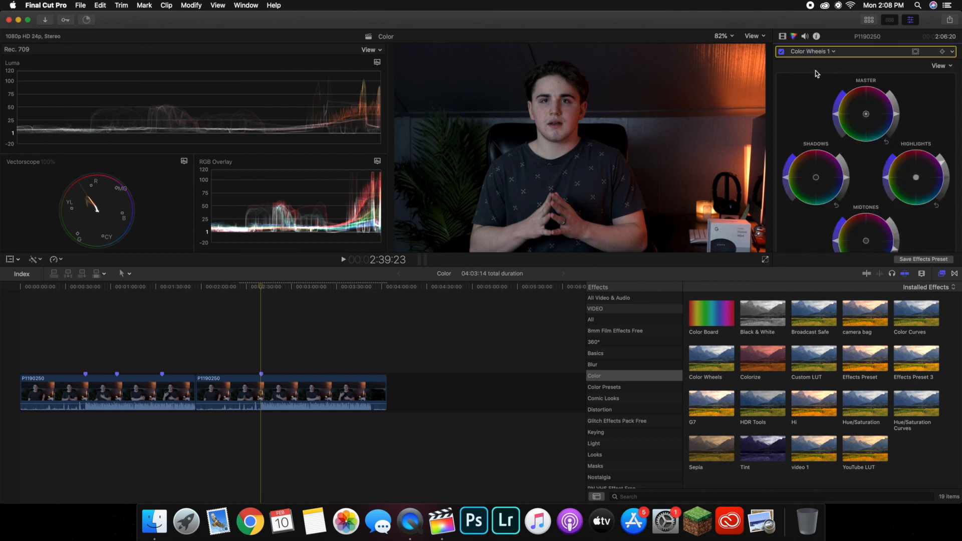
{"action": "scroll", "coordinate": [935, 165], "scroll_direction": "down", "scroll_amount": 1}
{"action": "scroll", "coordinate": [935, 165], "scroll_direction": "down", "scroll_amount": 3}
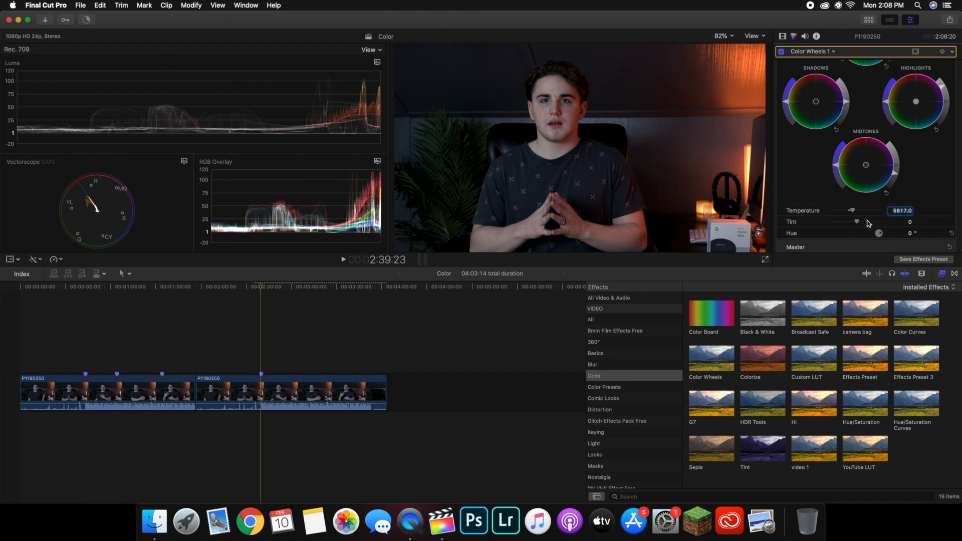
{"action": "scroll", "coordinate": [804, 161], "scroll_direction": "up", "scroll_amount": 3}
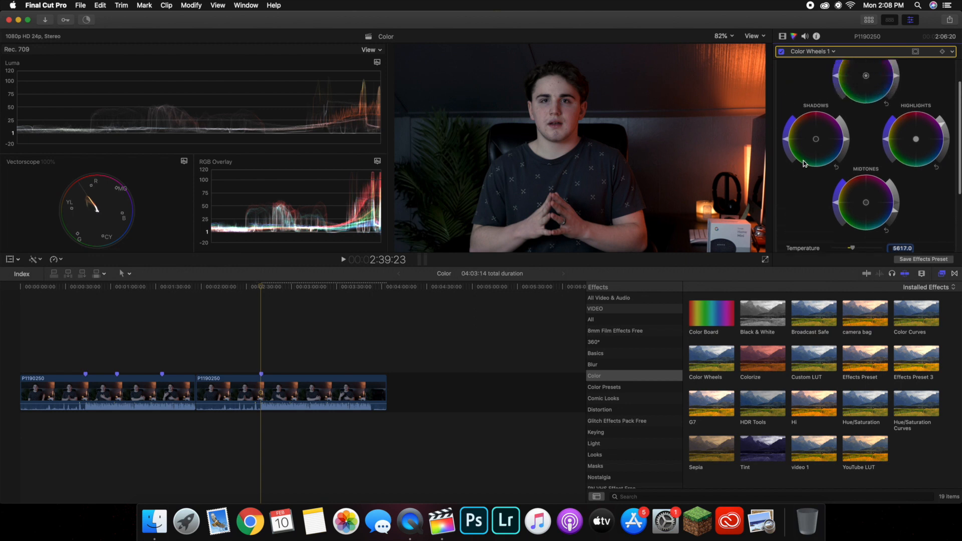
Switch to the workspace with the media browser and append the ungraded clip P1190250 to the end of the timeline
{"action": "left_click", "coordinate": [245, 5]}
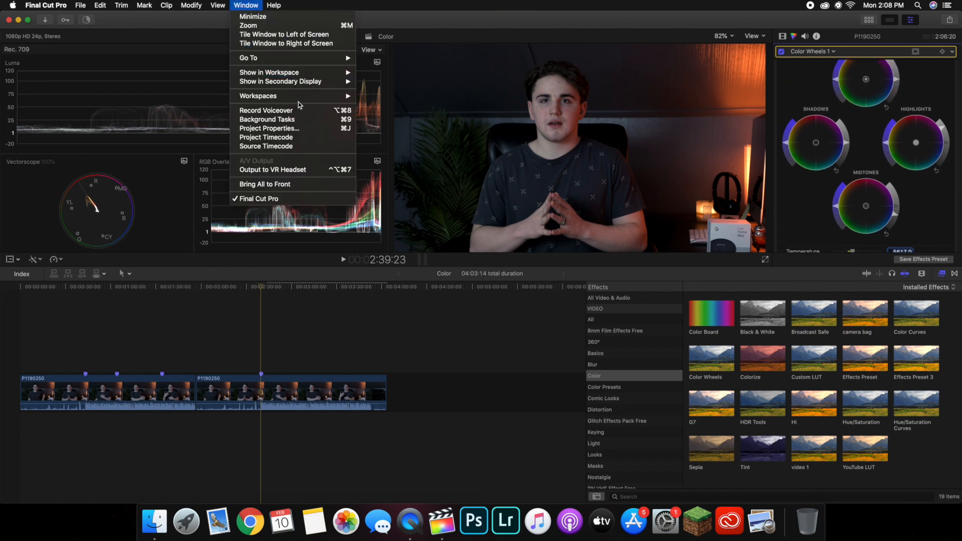
{"action": "mouse_move", "coordinate": [304, 96]}
{"action": "left_click", "coordinate": [373, 98]}
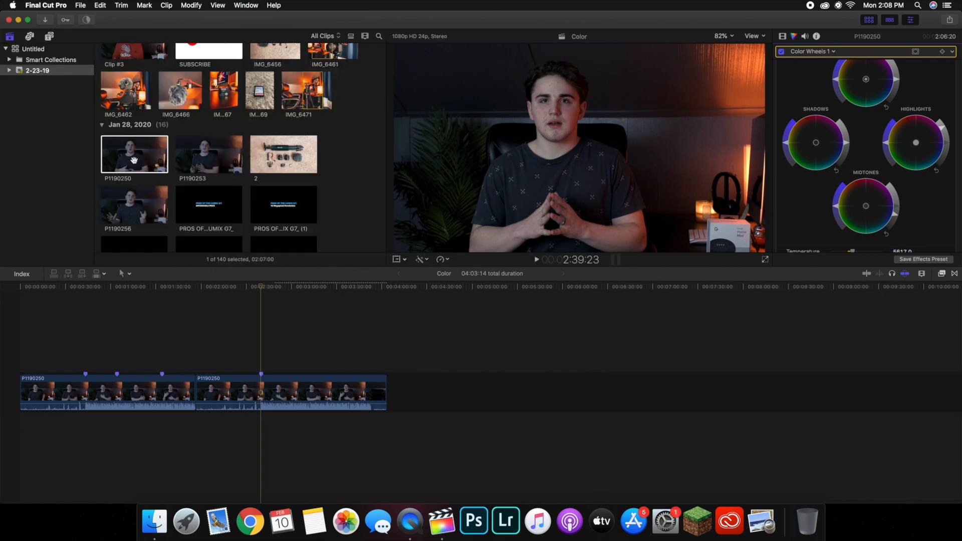
{"action": "left_click_drag", "start_coordinate": [133, 159], "coordinate": [407, 385]}
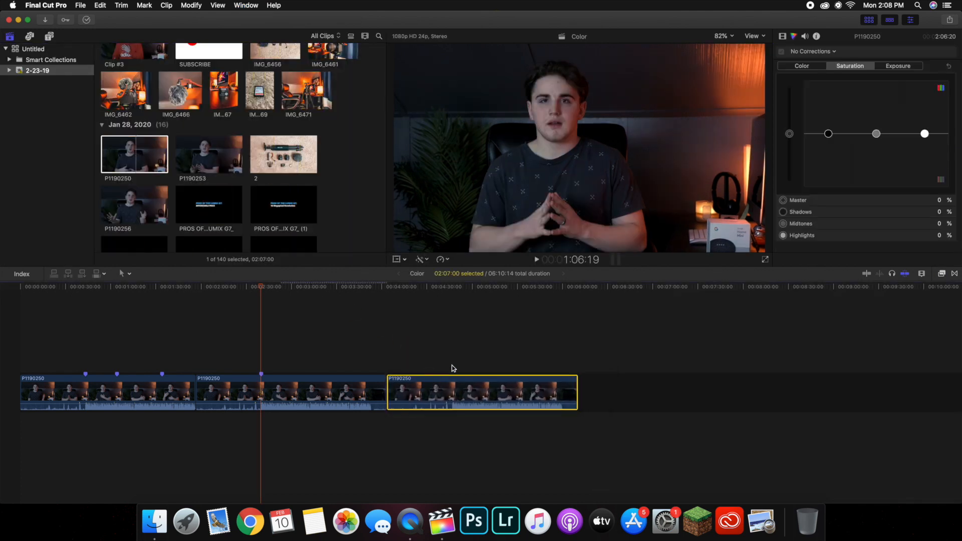
{"action": "left_click", "coordinate": [446, 362]}
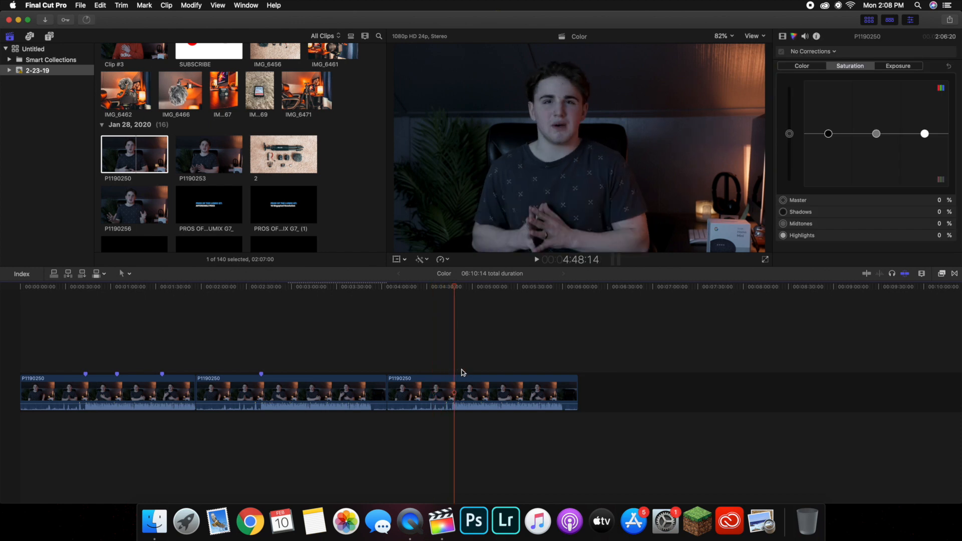
Return to the graded second clip and open the effects browser's Color category to look through the saved presets
{"action": "left_click", "coordinate": [260, 352]}
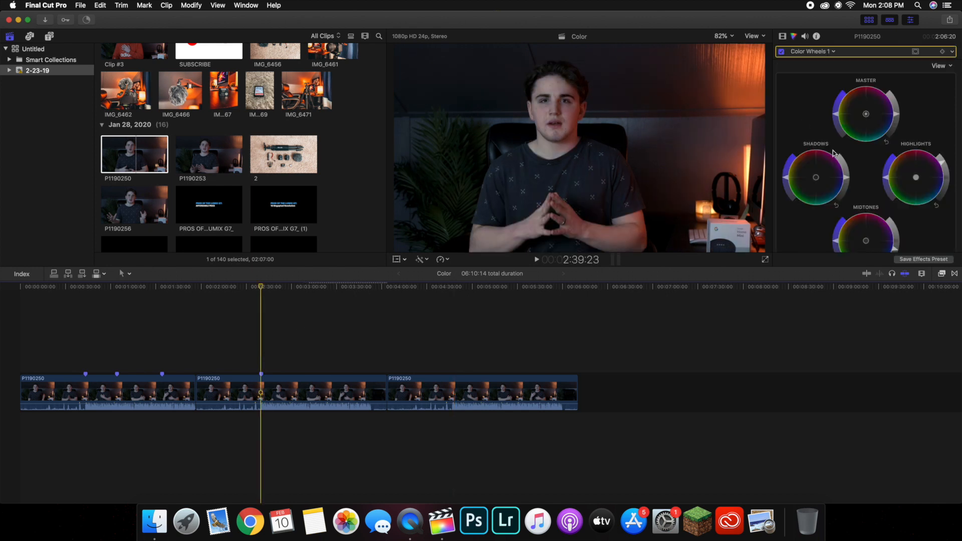
{"action": "scroll", "coordinate": [881, 213], "scroll_direction": "down", "scroll_amount": 10}
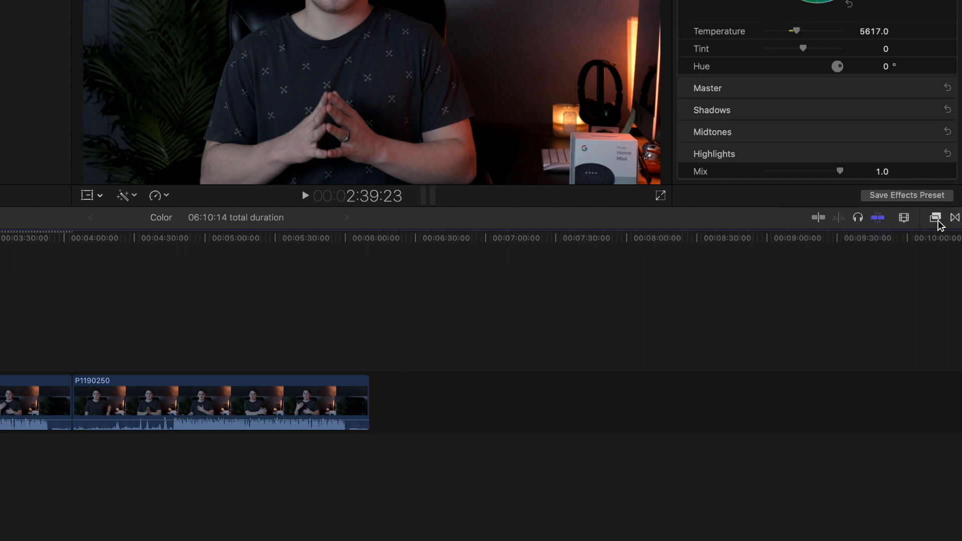
{"action": "left_click", "coordinate": [935, 218]}
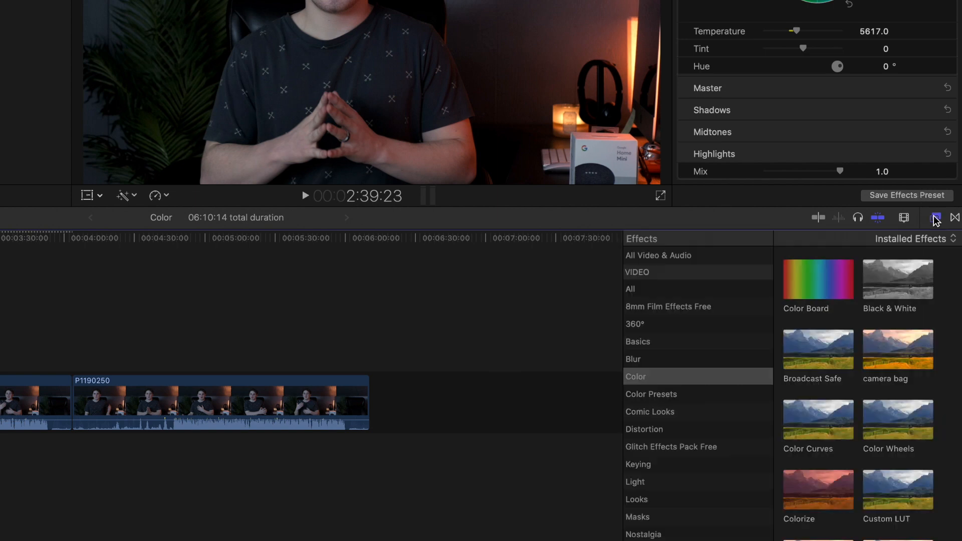
{"action": "left_click", "coordinate": [654, 382]}
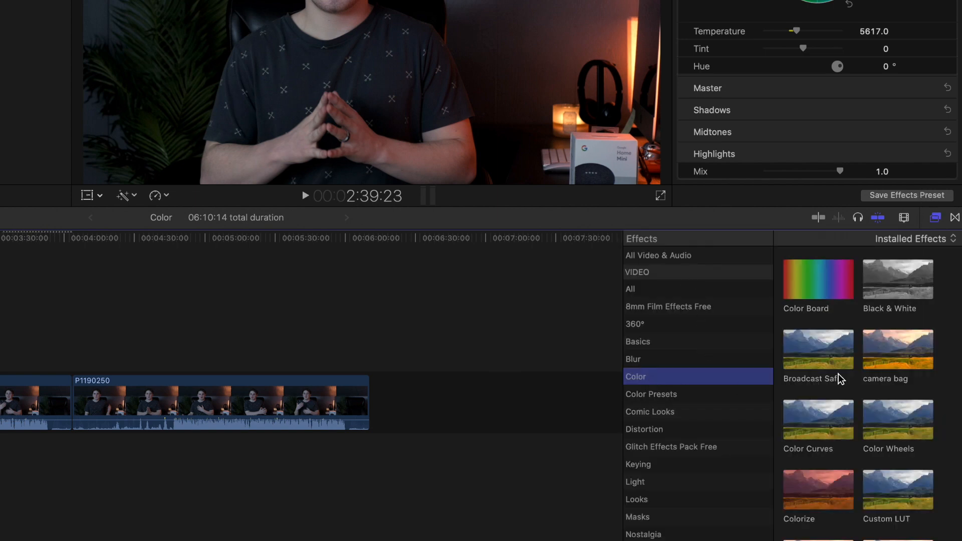
{"action": "scroll", "coordinate": [887, 434], "scroll_direction": "down", "scroll_amount": 5}
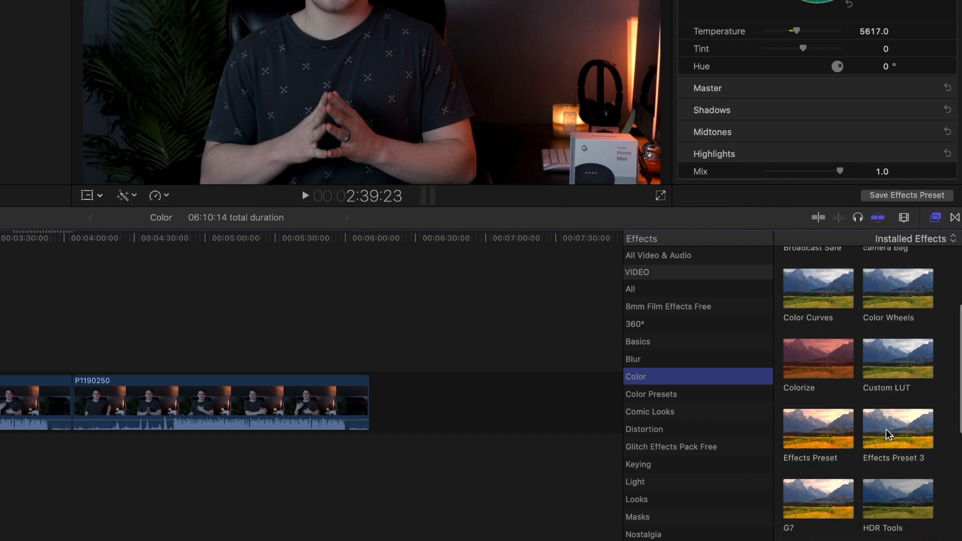
{"action": "scroll", "coordinate": [887, 434], "scroll_direction": "down", "scroll_amount": 4}
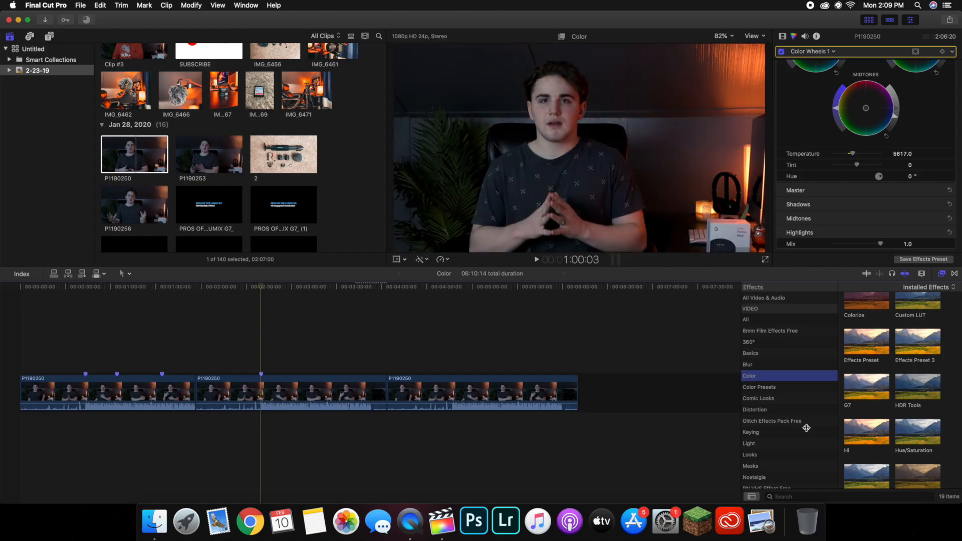
Select the third clip and preview the camera bag and G7 presets on it
{"action": "left_click", "coordinate": [448, 347]}
{"action": "left_click", "coordinate": [447, 387]}
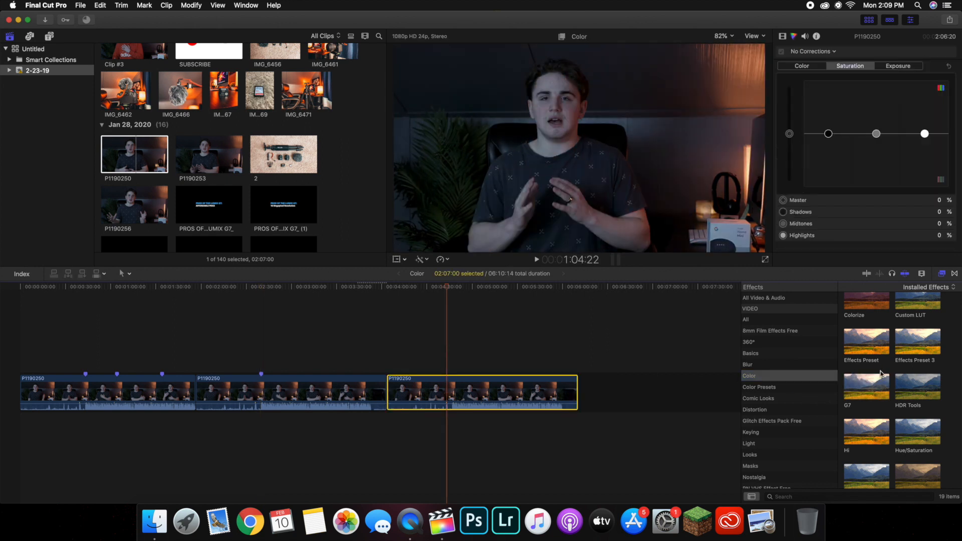
{"action": "scroll", "coordinate": [885, 361], "scroll_direction": "up", "scroll_amount": 3}
{"action": "scroll", "coordinate": [895, 343], "scroll_direction": "up", "scroll_amount": 2}
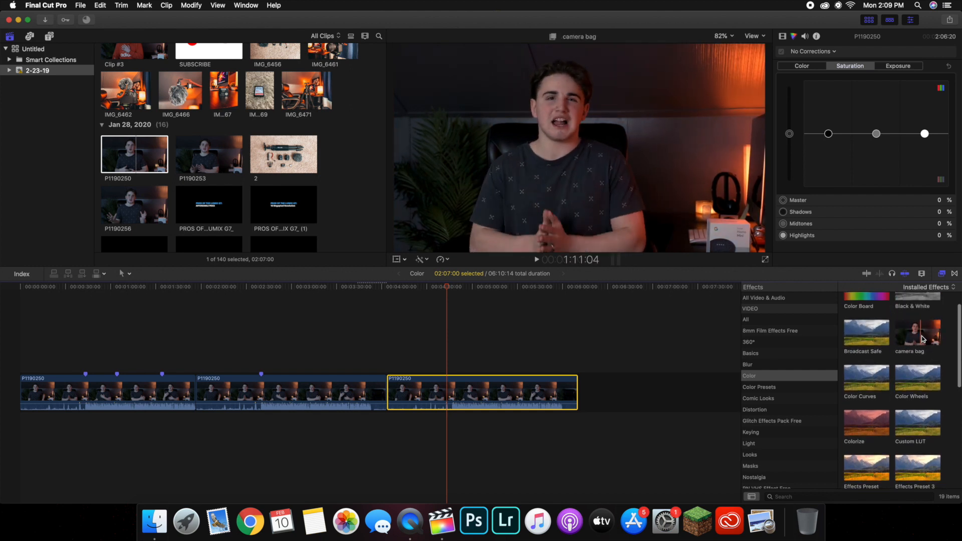
{"action": "scroll", "coordinate": [911, 343], "scroll_direction": "down", "scroll_amount": 3}
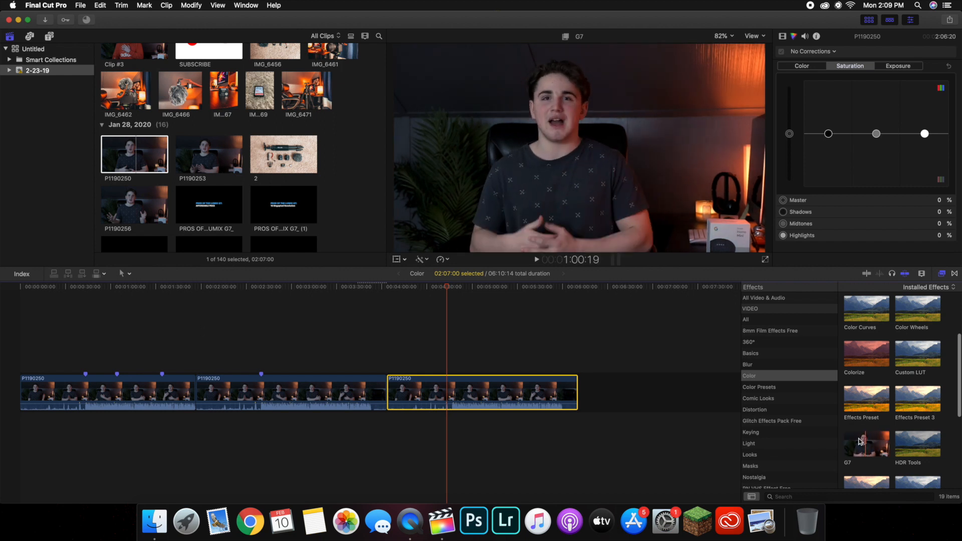
Try the G7 preset on the third clip, and undo it
{"action": "left_click_drag", "start_coordinate": [869, 443], "coordinate": [479, 393]}
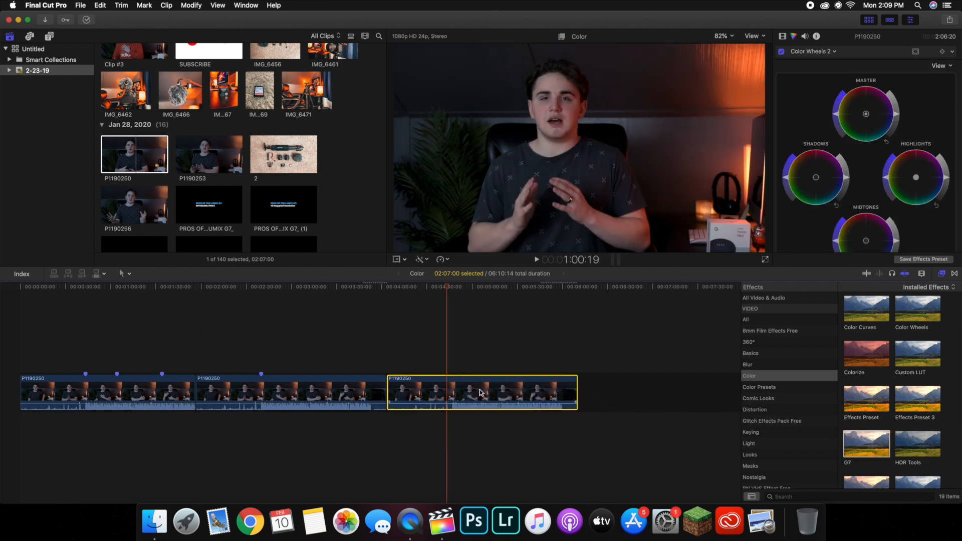
{"action": "key", "text": "super+z"}
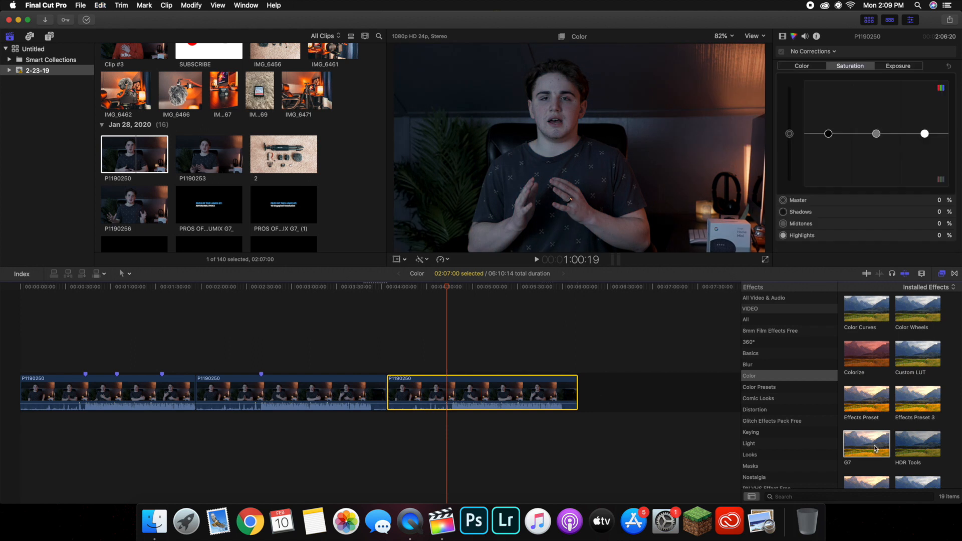
Apply the saved G7 effects preset to the ungraded third clip
{"action": "left_click", "coordinate": [864, 445]}
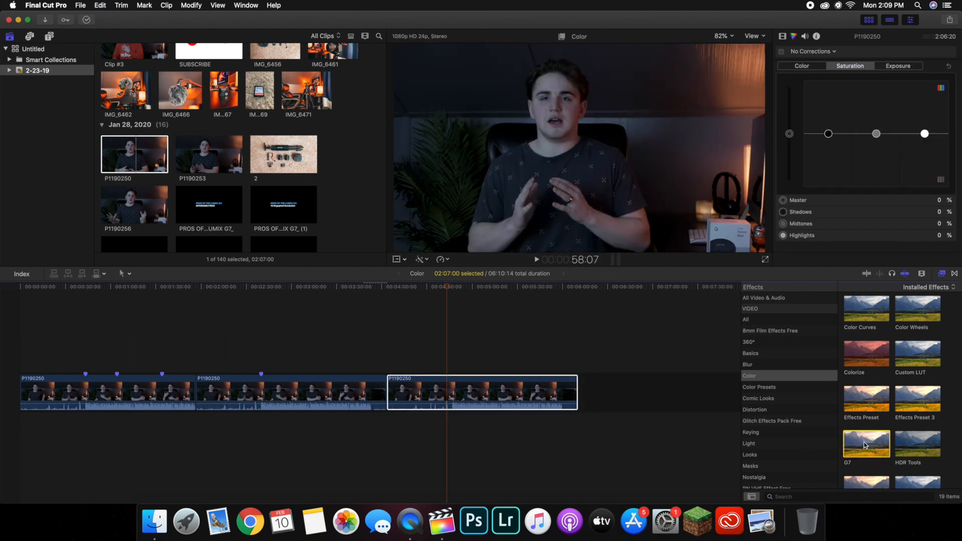
{"action": "left_click_drag", "start_coordinate": [865, 445], "coordinate": [460, 394]}
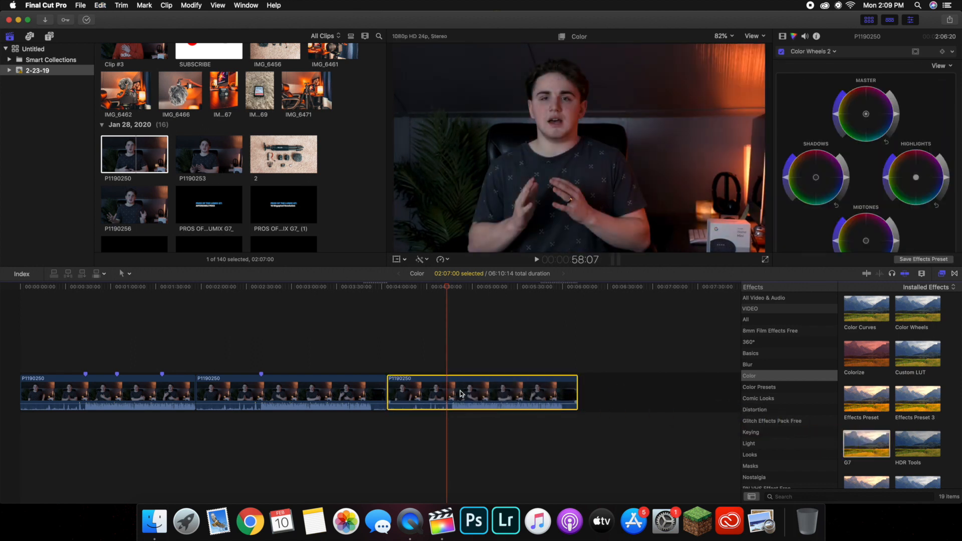
Compare the third clip's preset grade with the manually graded second clip
{"action": "left_click", "coordinate": [450, 370]}
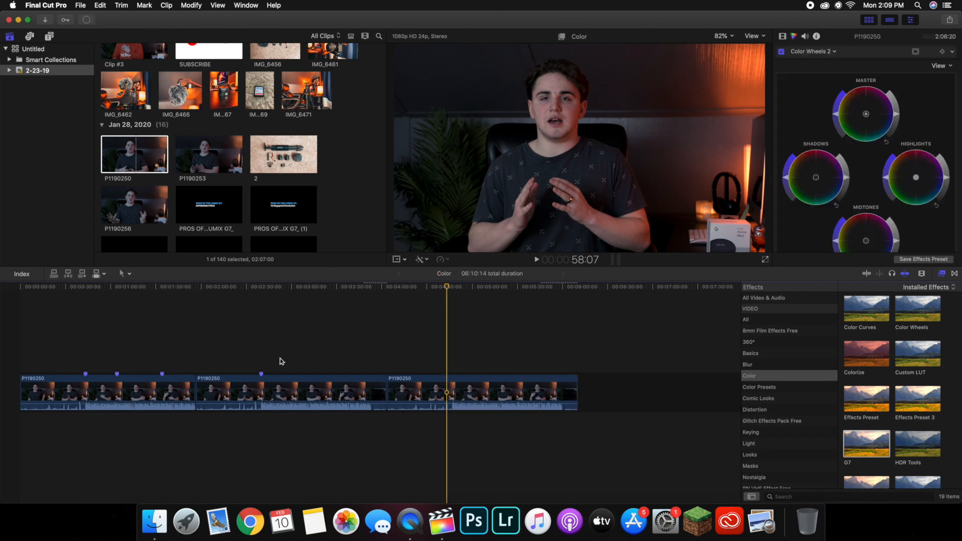
{"action": "left_click", "coordinate": [261, 357]}
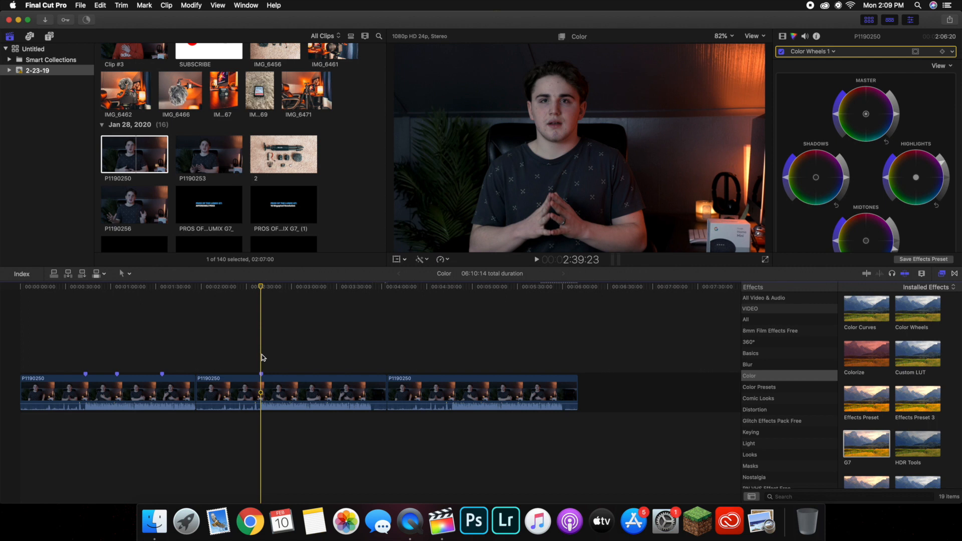
{"action": "left_click", "coordinate": [438, 353]}
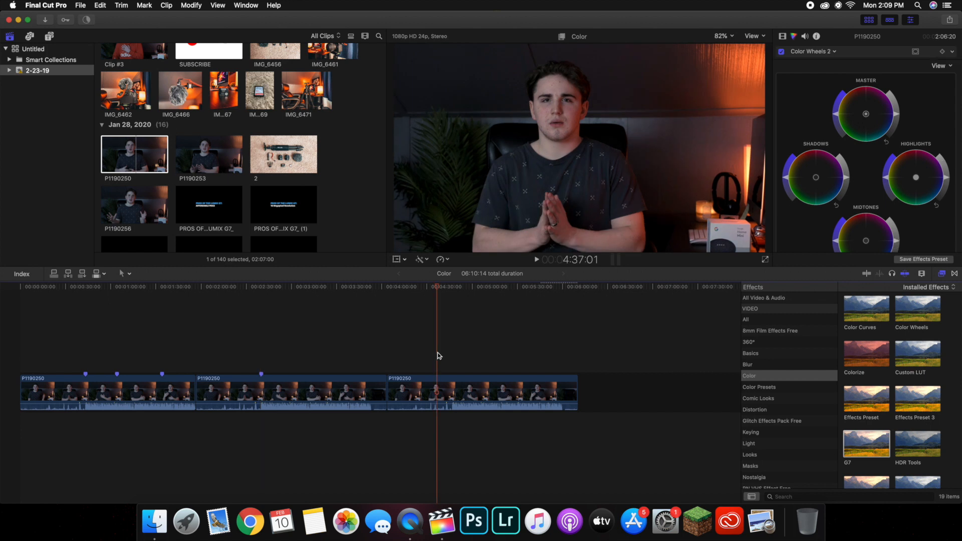